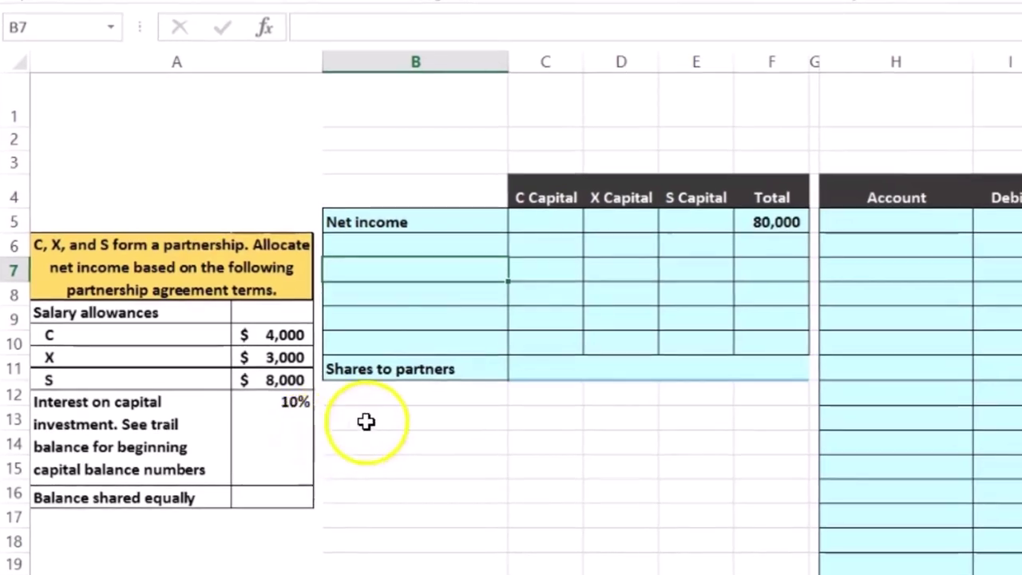
Step: Look over the income allocation table, the journal entry area and the trial balance on the worksheet
click(548, 338)
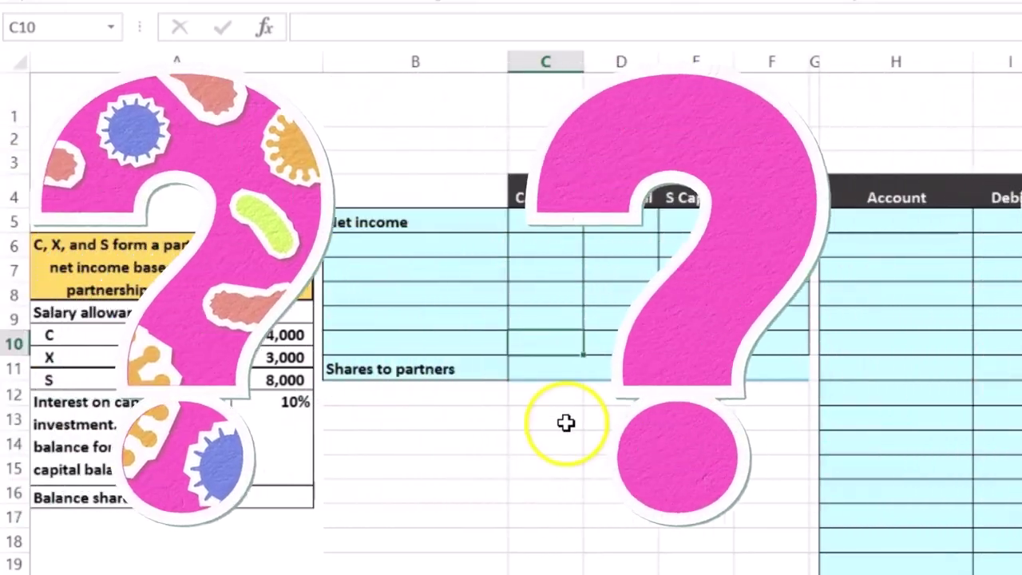
click(879, 427)
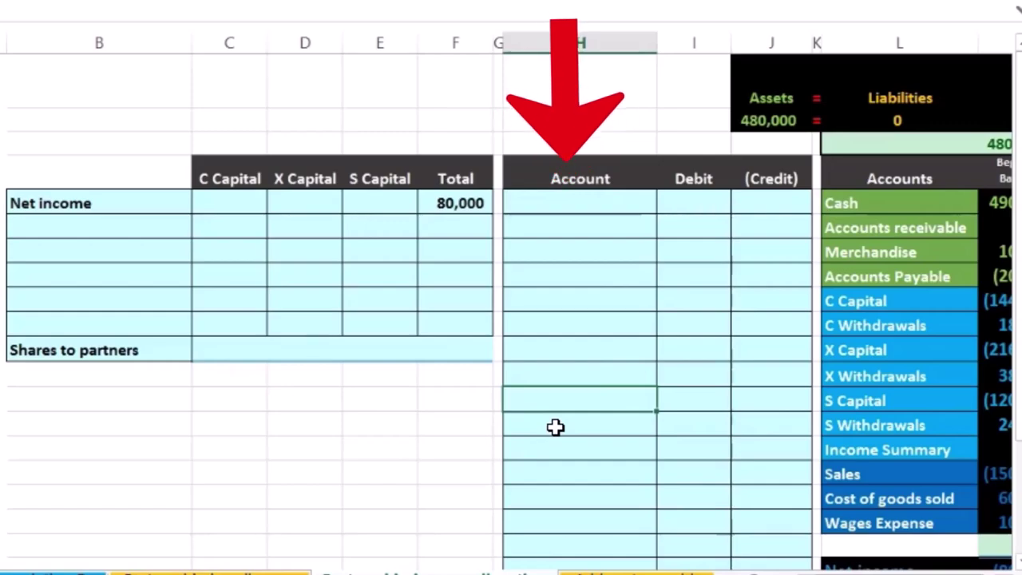
key(Right)
key(Right)
key(Right)
key(Right)
key(Right)
key(Right)
key(Right)
key(Right)
key(Right)
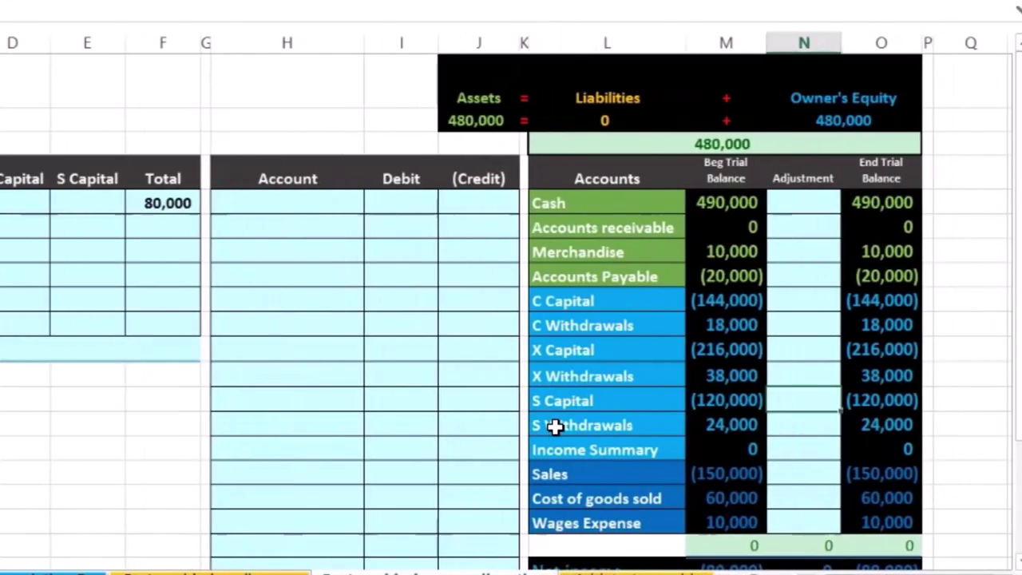
key(Right)
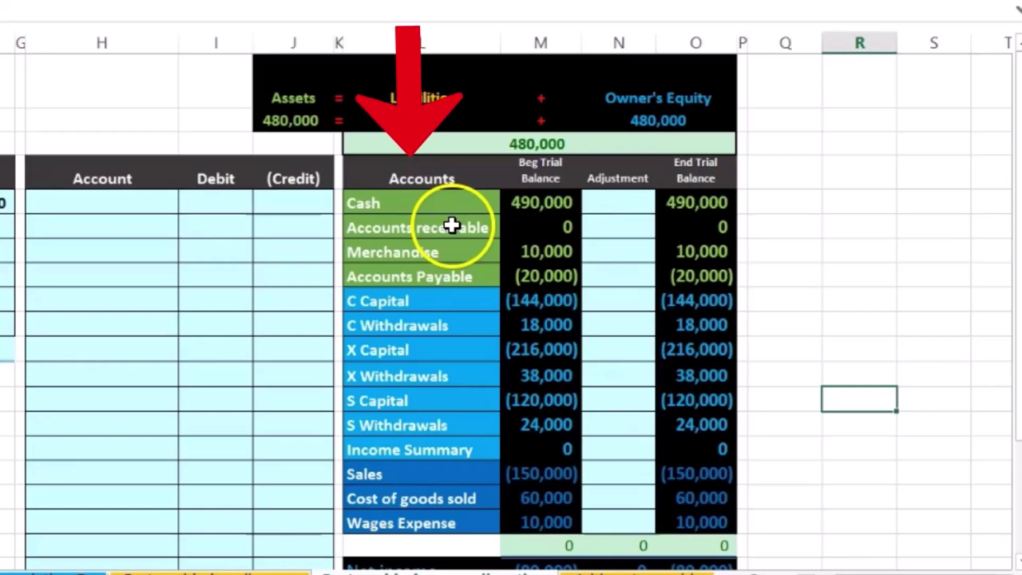
Step: Review the beginning trial balance from Cash and Accounts Payable through the partners' capital and withdrawals accounts to Income Summary
mouse_move(559, 201)
mouse_down()
mouse_move(532, 221)
mouse_move(534, 268)
mouse_up()
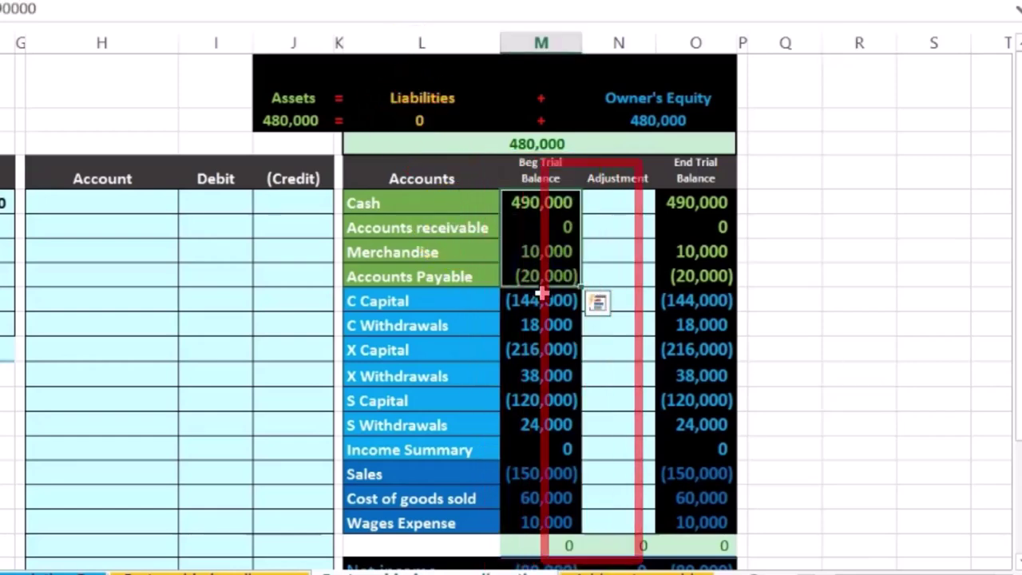
click(541, 299)
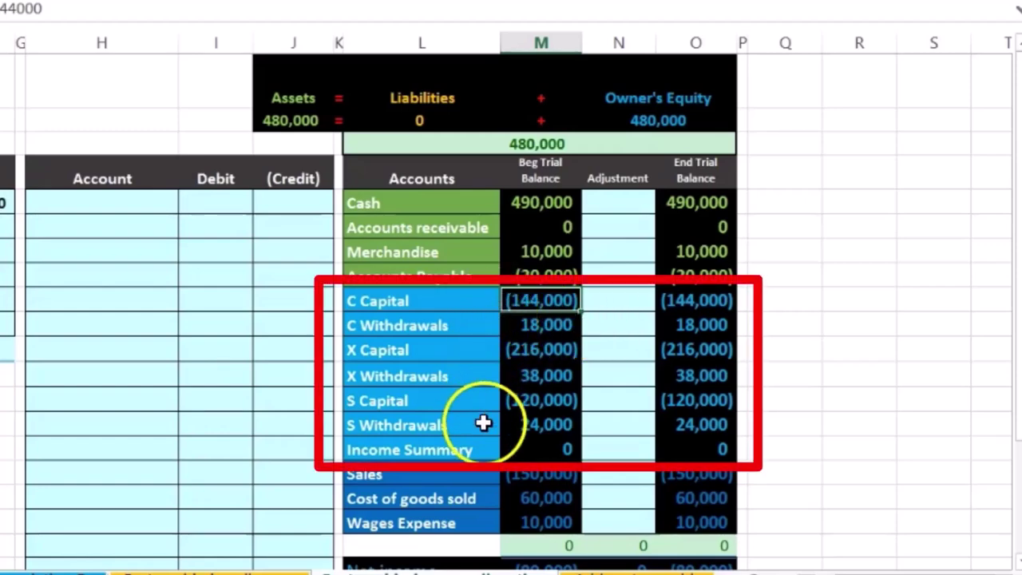
click(446, 299)
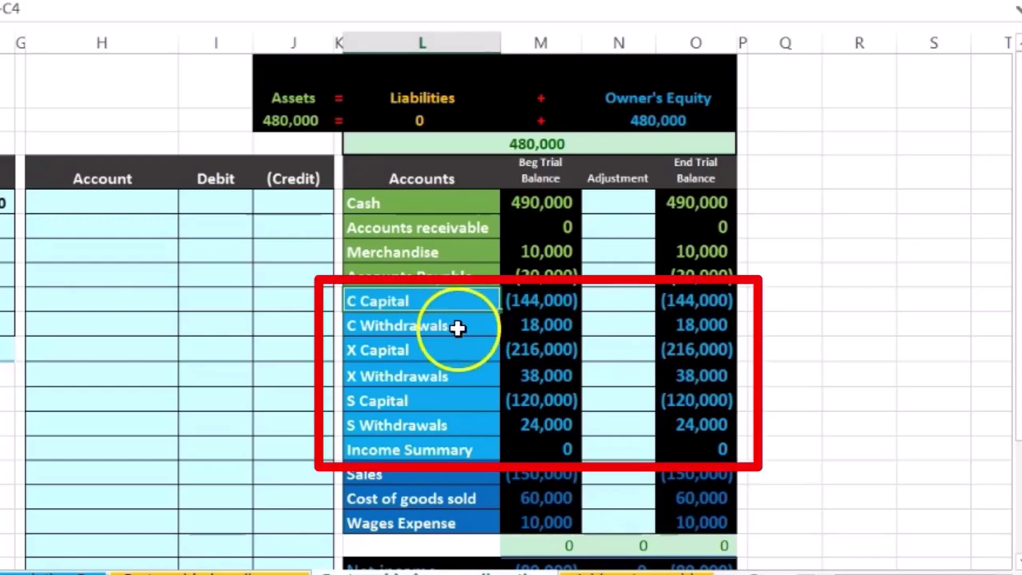
click(457, 328)
click(466, 352)
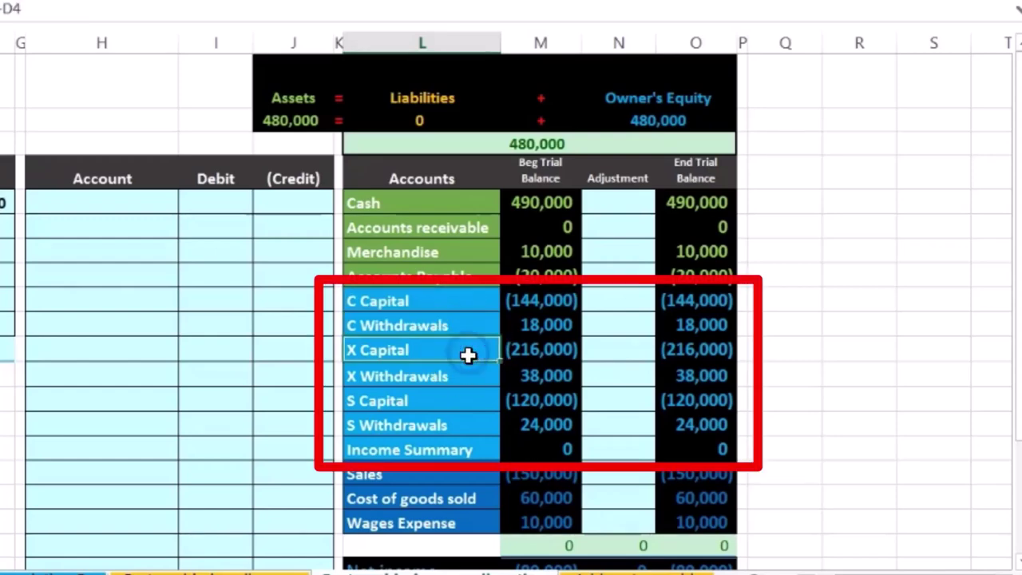
click(470, 374)
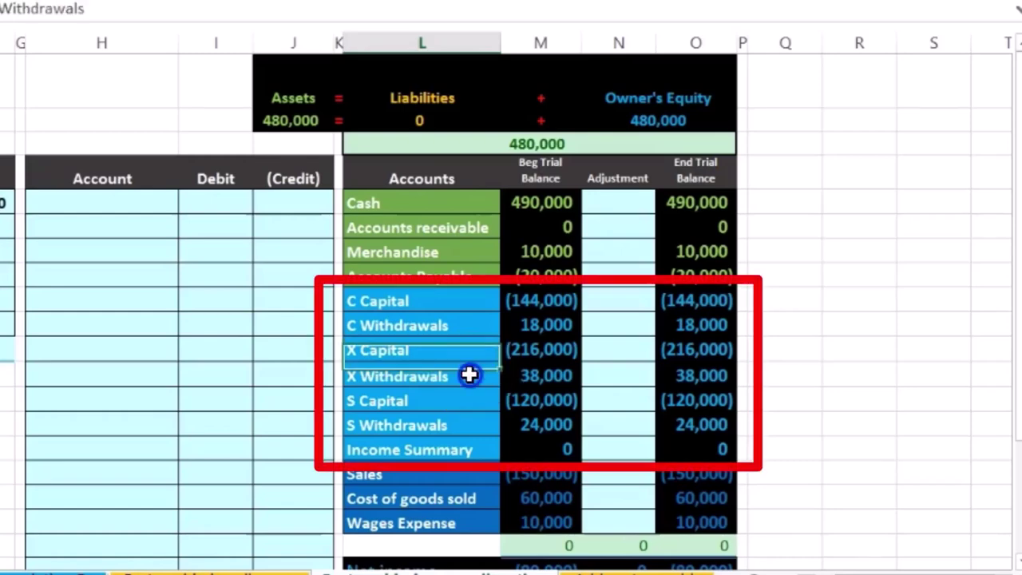
click(479, 402)
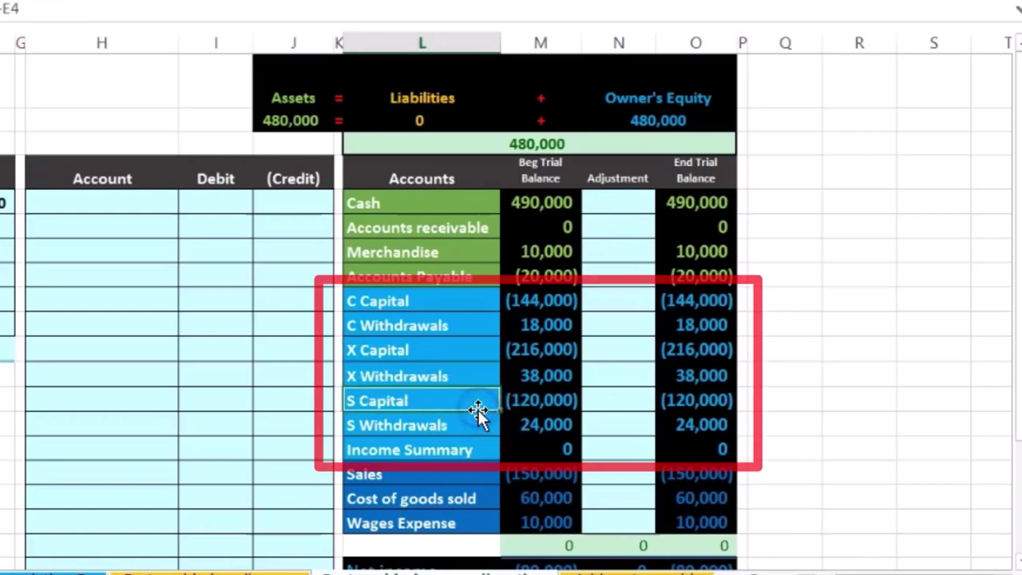
click(475, 427)
click(475, 452)
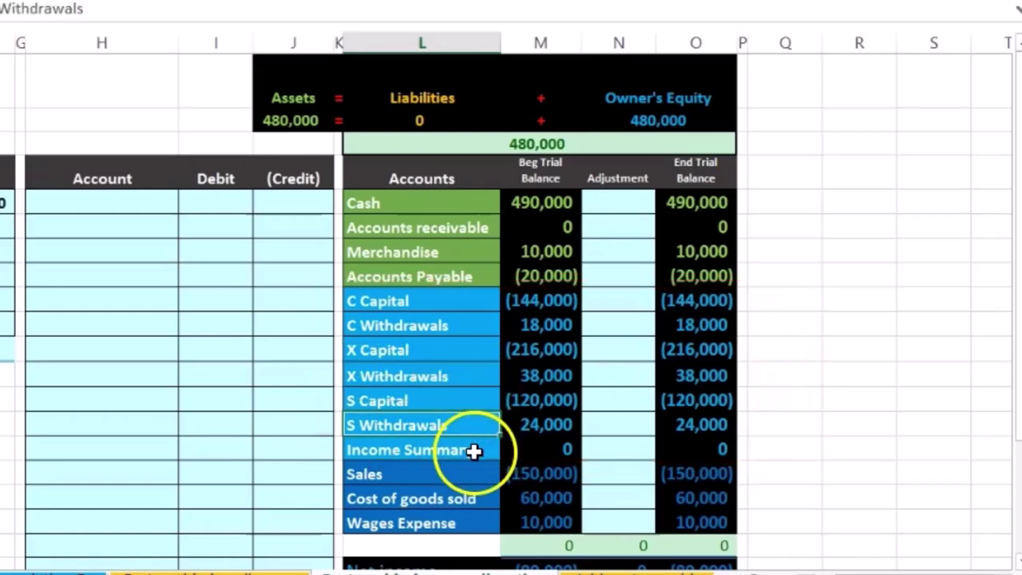
click(523, 452)
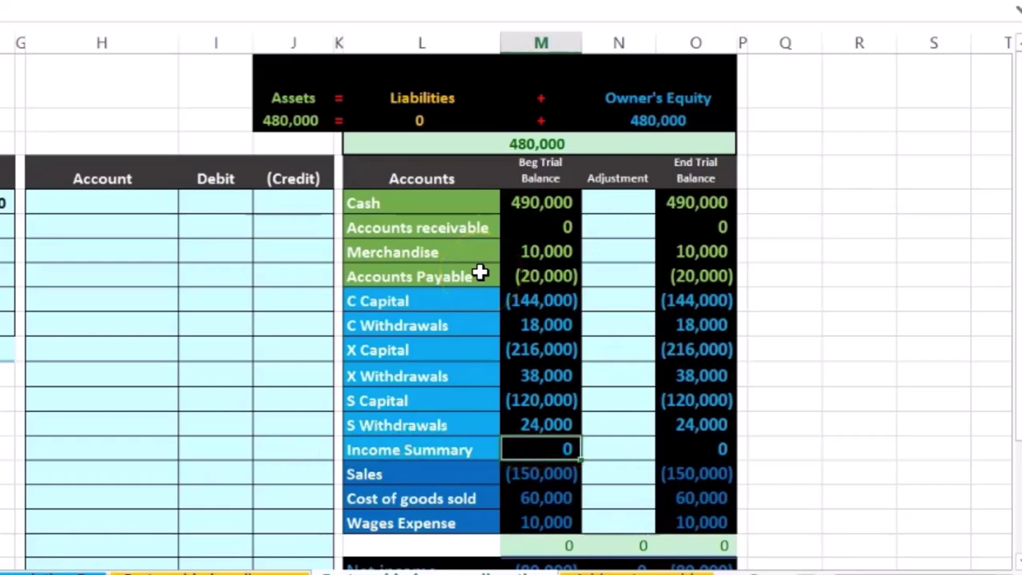
Step: Review the beginning balances of Sales, Cost of goods sold and Wages Expense
click(479, 470)
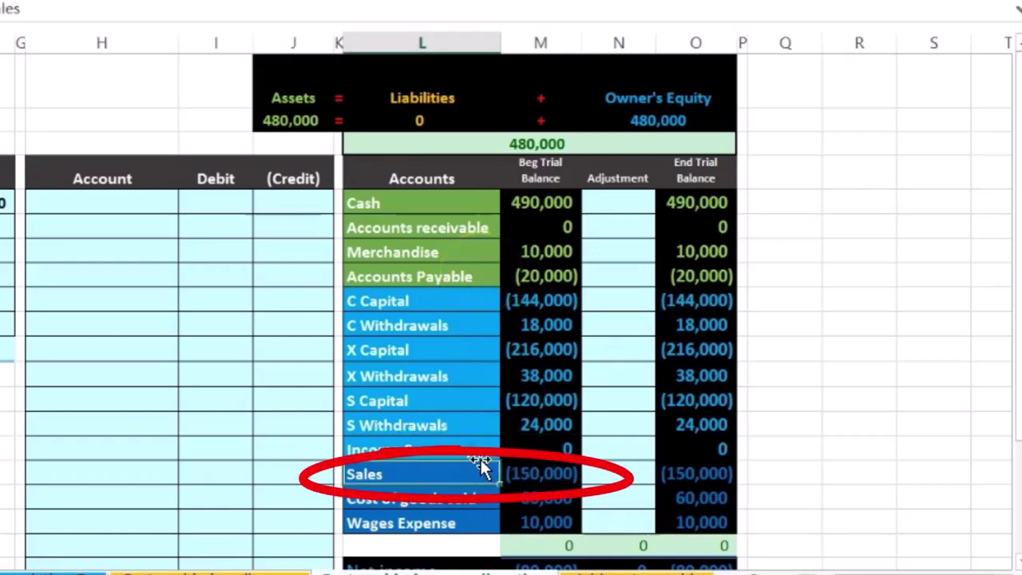
click(533, 472)
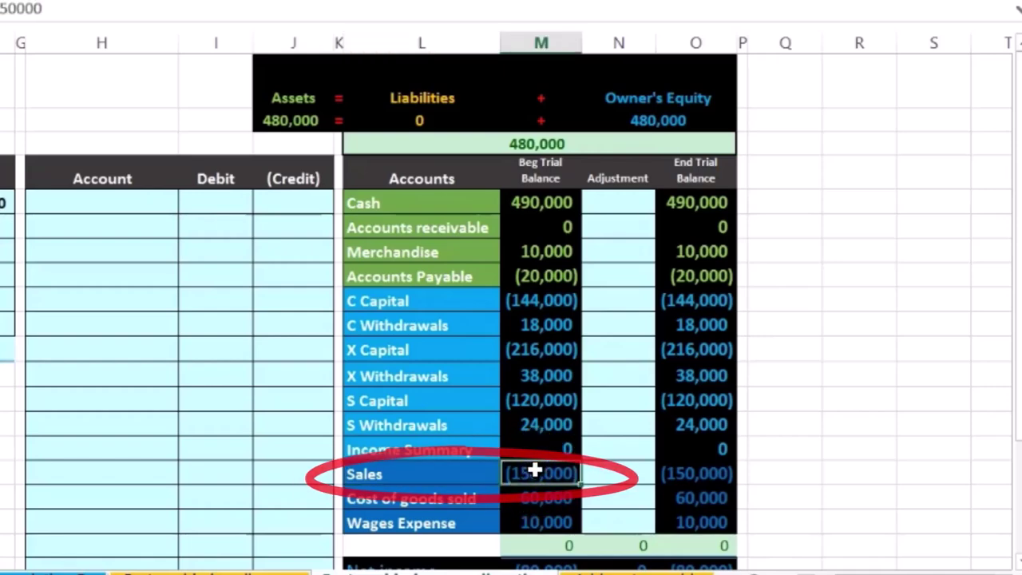
scroll(536, 471, down, 2)
click(543, 397)
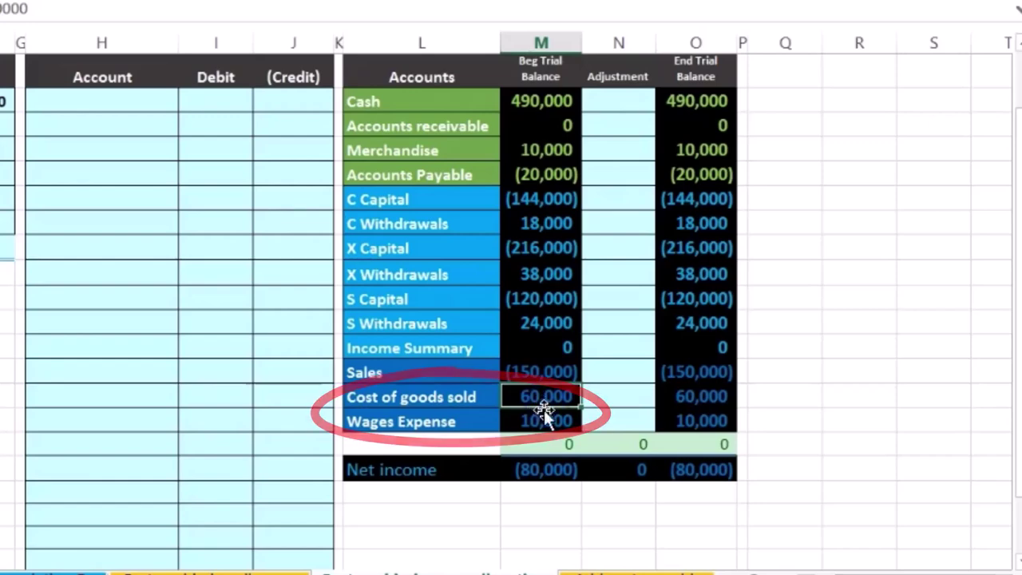
click(543, 422)
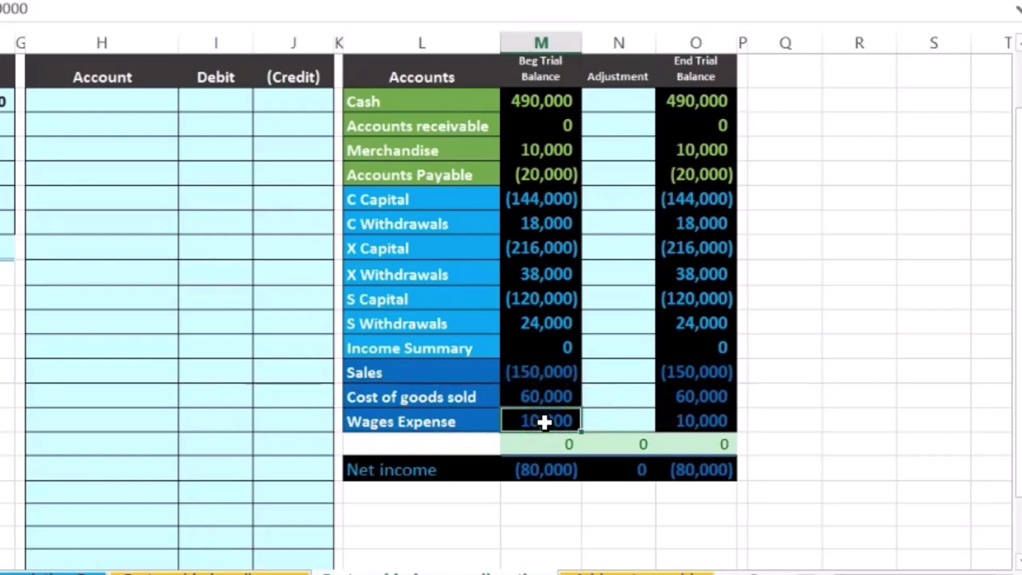
Step: Inspect the SUM formulas behind the beginning trial balance total and the net income row
click(539, 102)
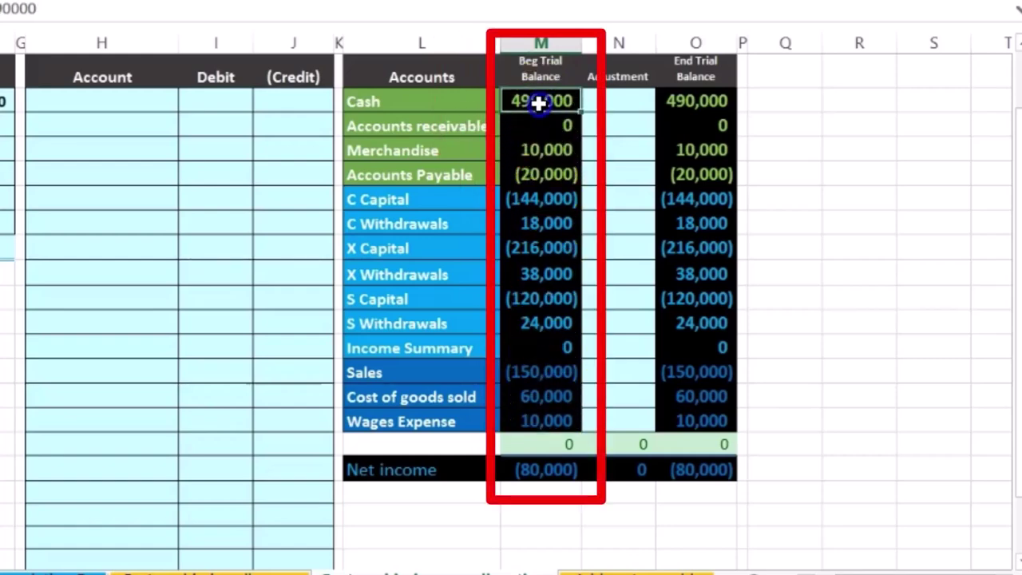
drag(539, 102, 539, 416)
click(544, 441)
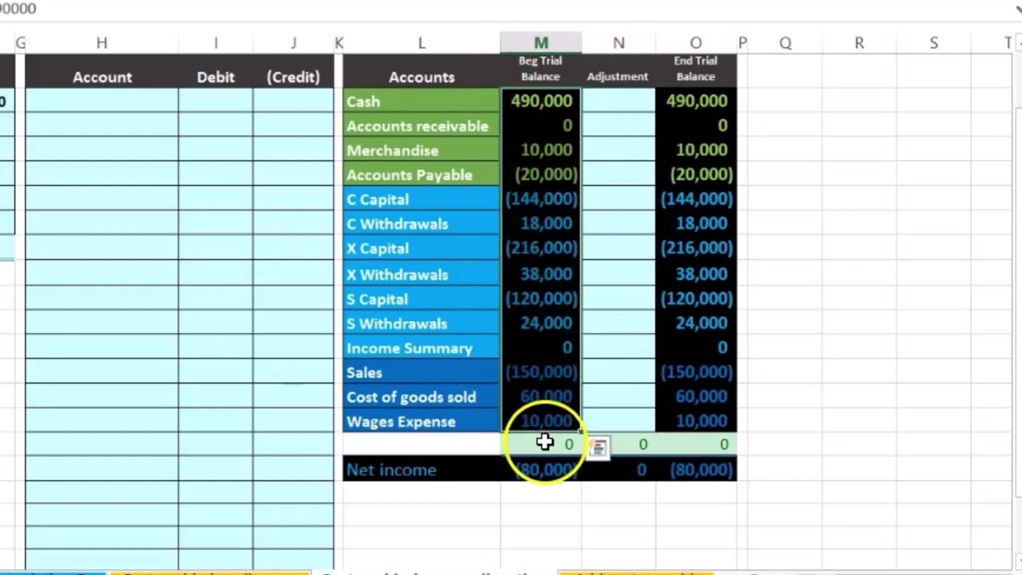
double_click(545, 441)
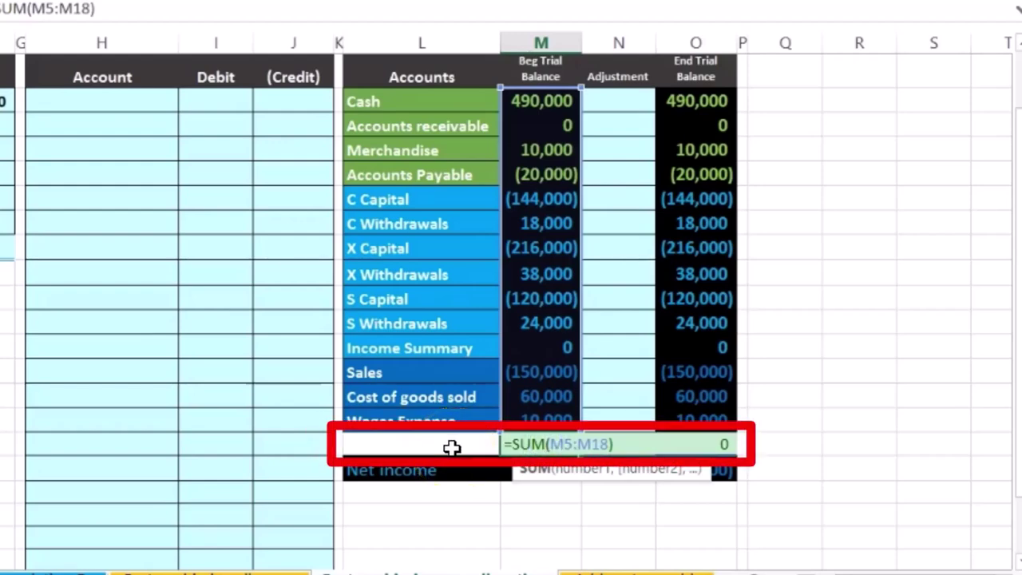
key(Return)
click(514, 477)
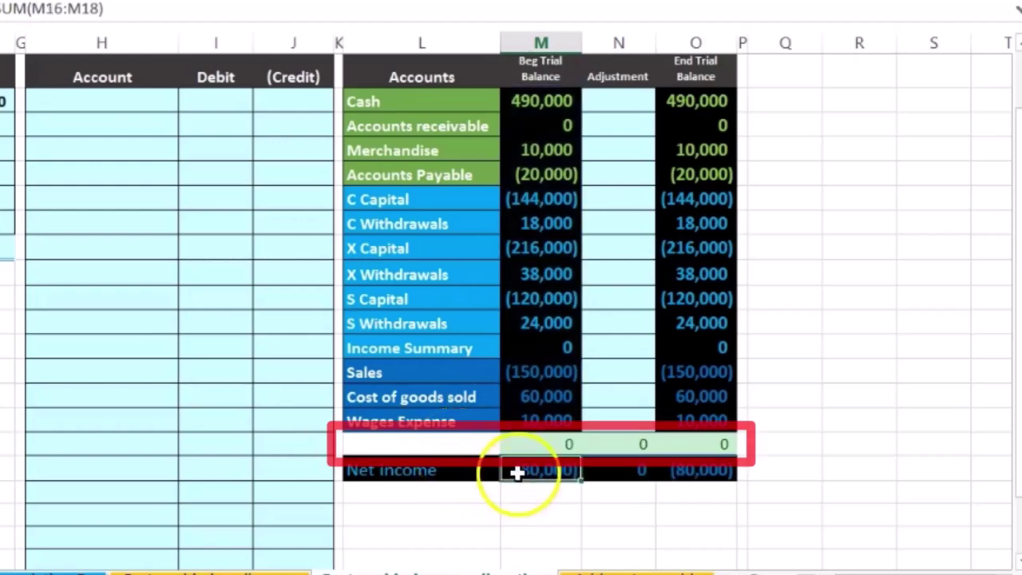
click(541, 445)
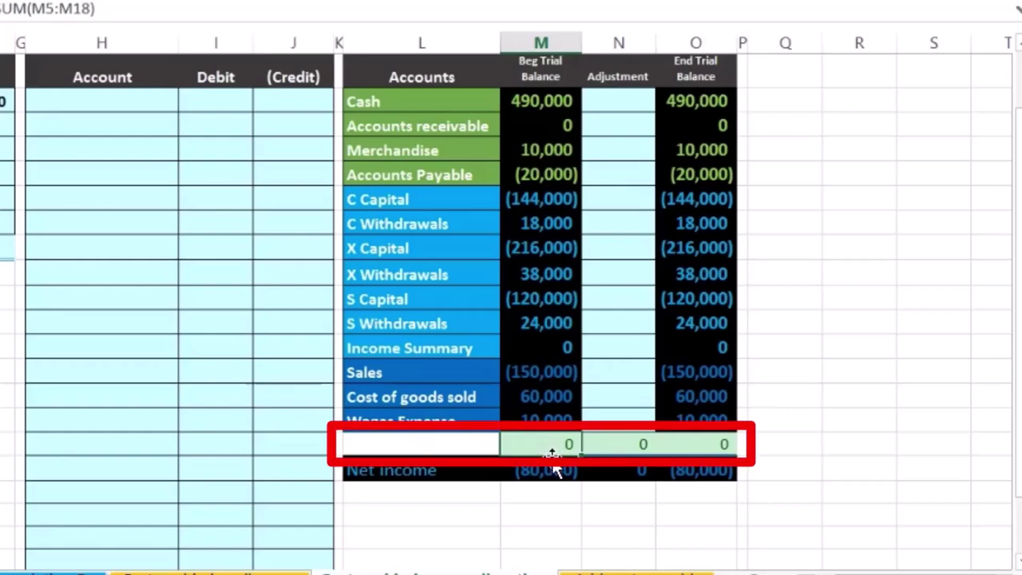
mouse_move(573, 452)
mouse_down()
mouse_move(570, 506)
mouse_move(536, 473)
mouse_up()
double_click(536, 473)
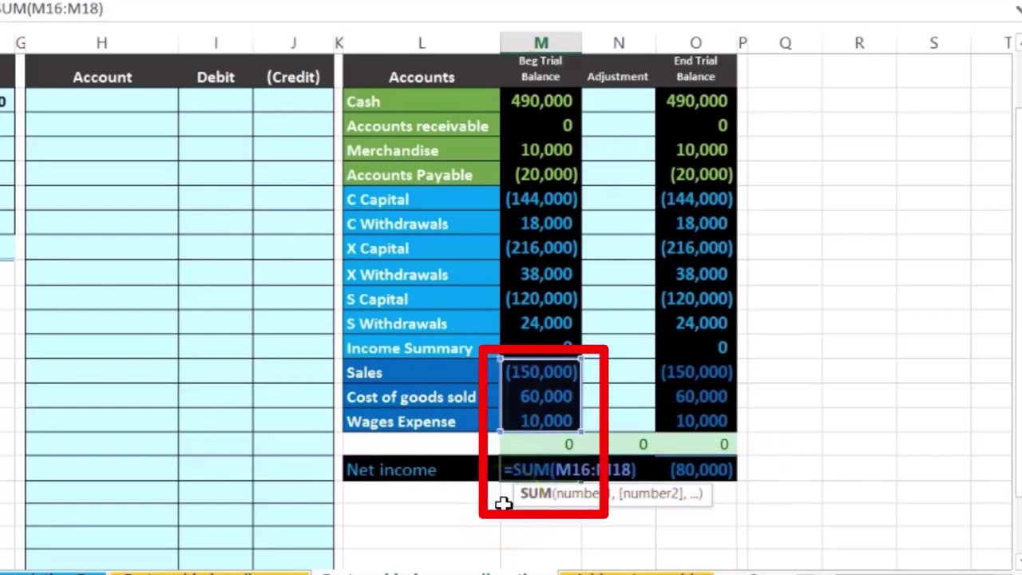
key(Return)
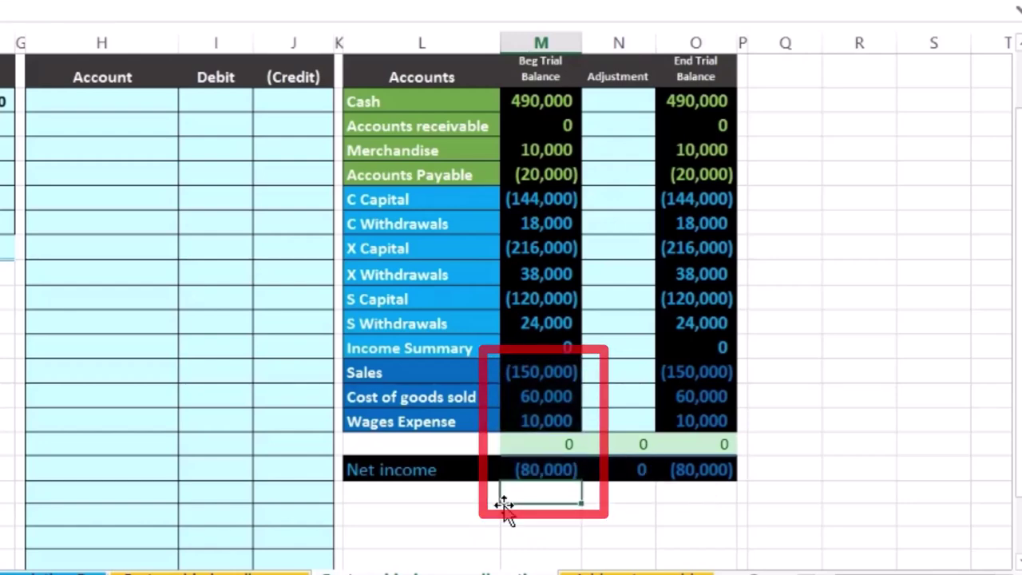
click(485, 477)
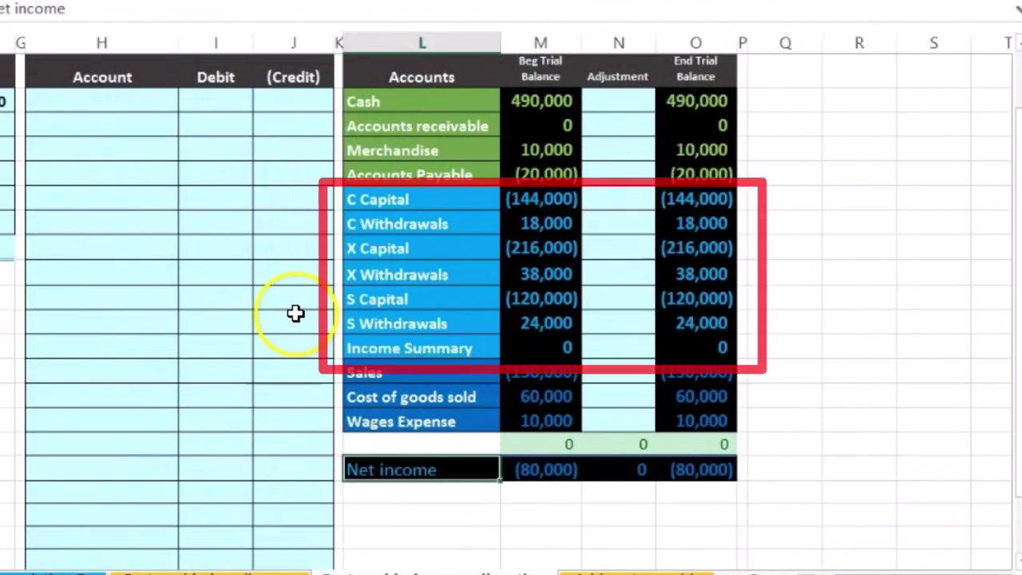
Step: Inspect the accounting equation above the trial balance, including the formulas for assets and owner's equity
scroll(295, 309, up, 1)
scroll(296, 310, up, 1)
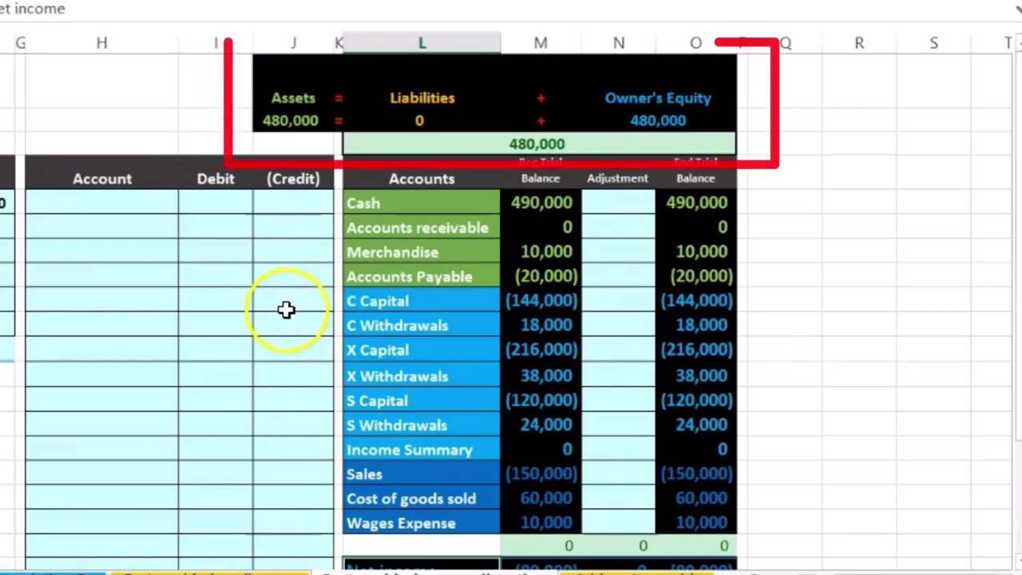
click(291, 120)
double_click(292, 120)
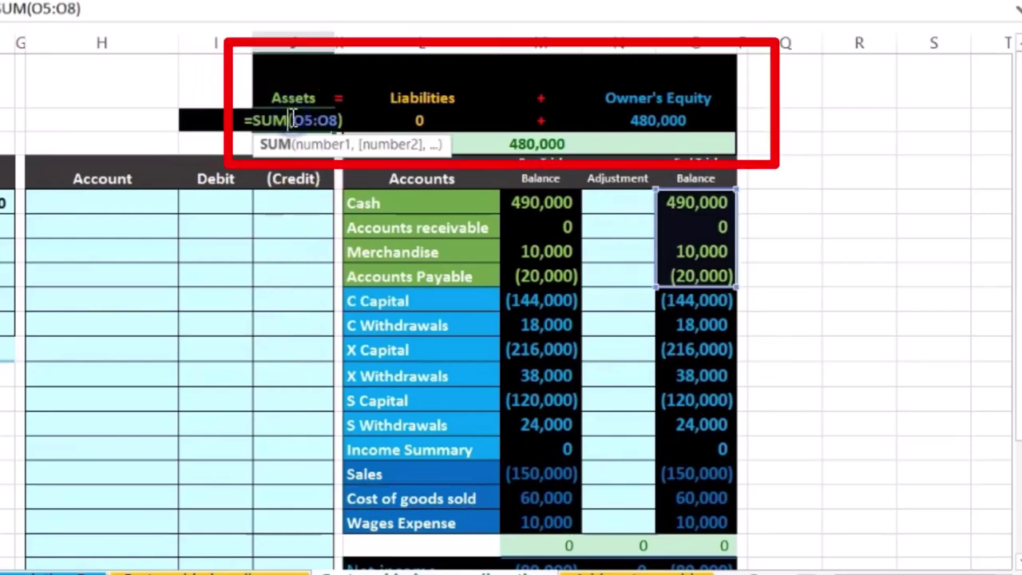
click(417, 120)
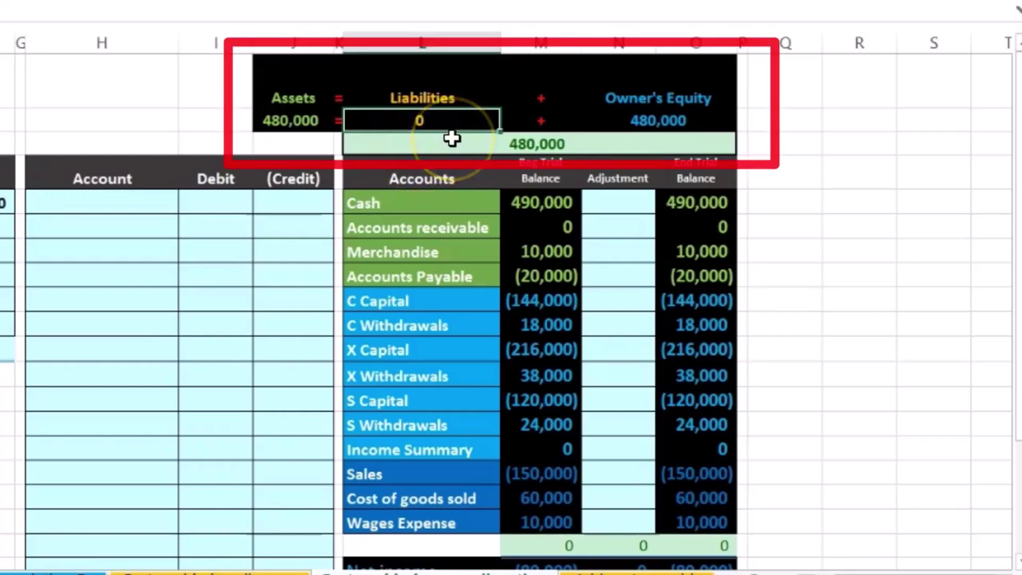
click(630, 121)
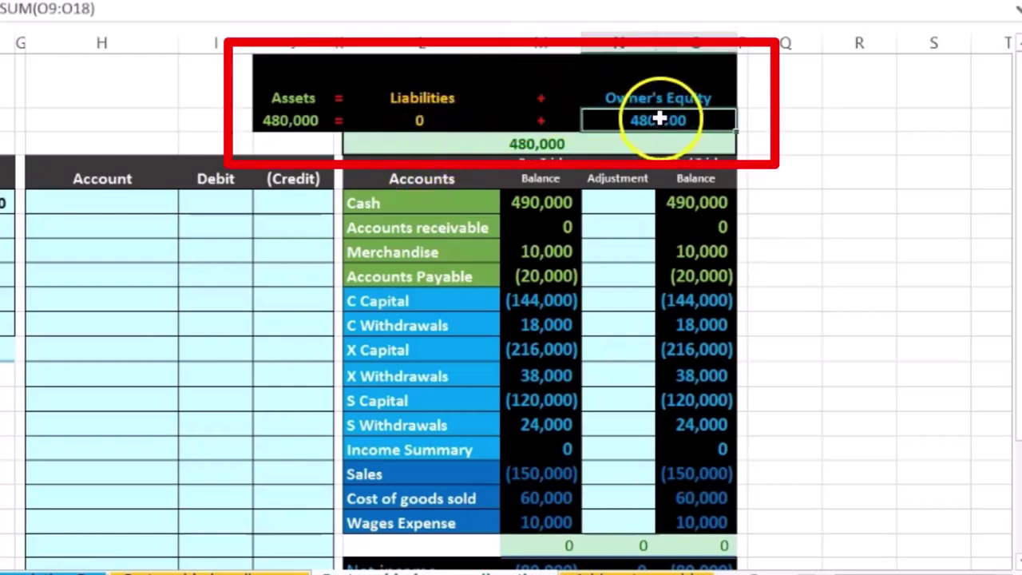
double_click(660, 121)
key(Return)
click(529, 141)
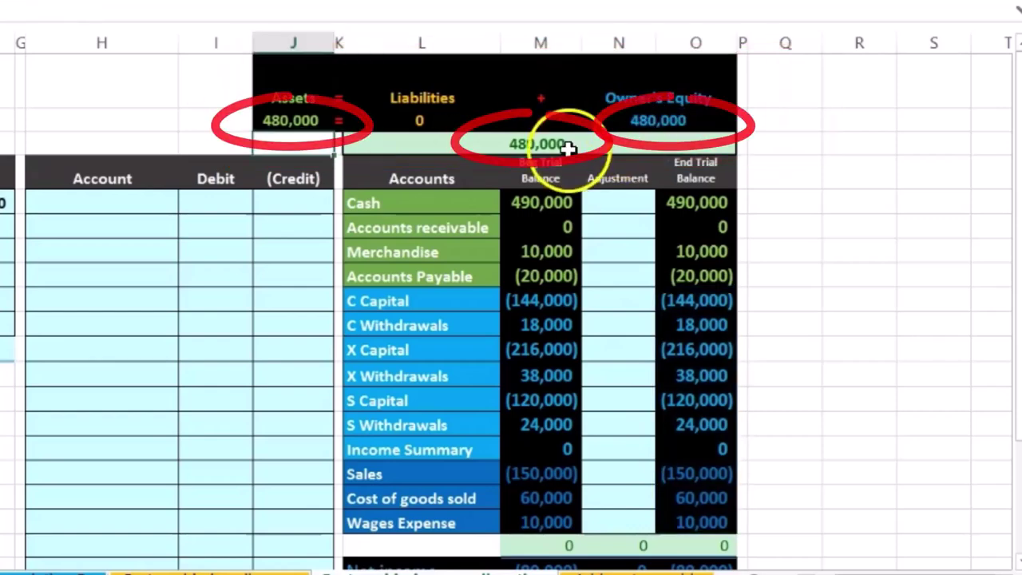
click(285, 124)
Step: Compare the net income total in the allocation table with the net income in the beginning trial balance
key(Left)
key(Left)
key(Left)
key(Left)
key(Left)
key(Left)
key(Left)
key(Left)
key(Left)
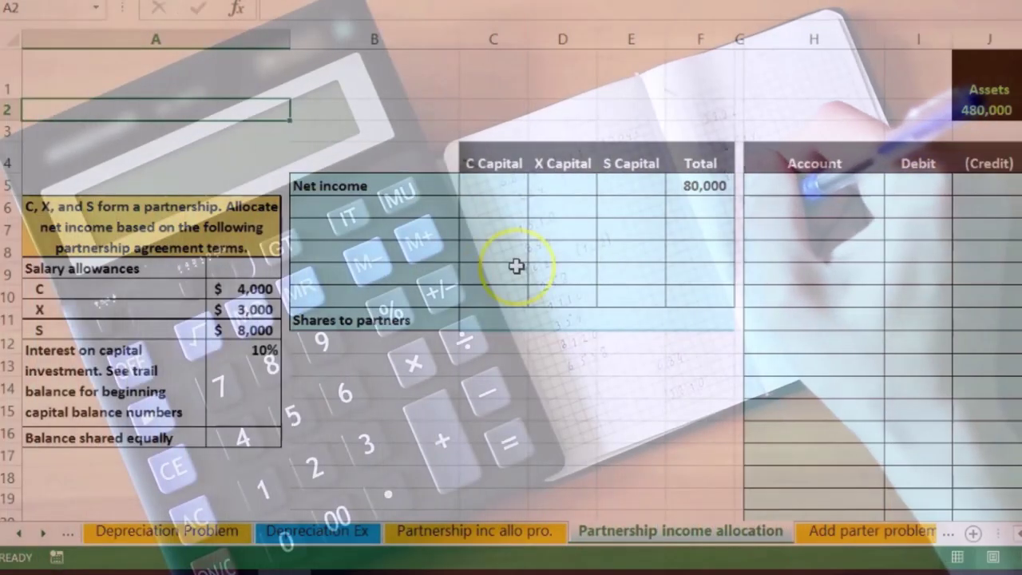
click(705, 186)
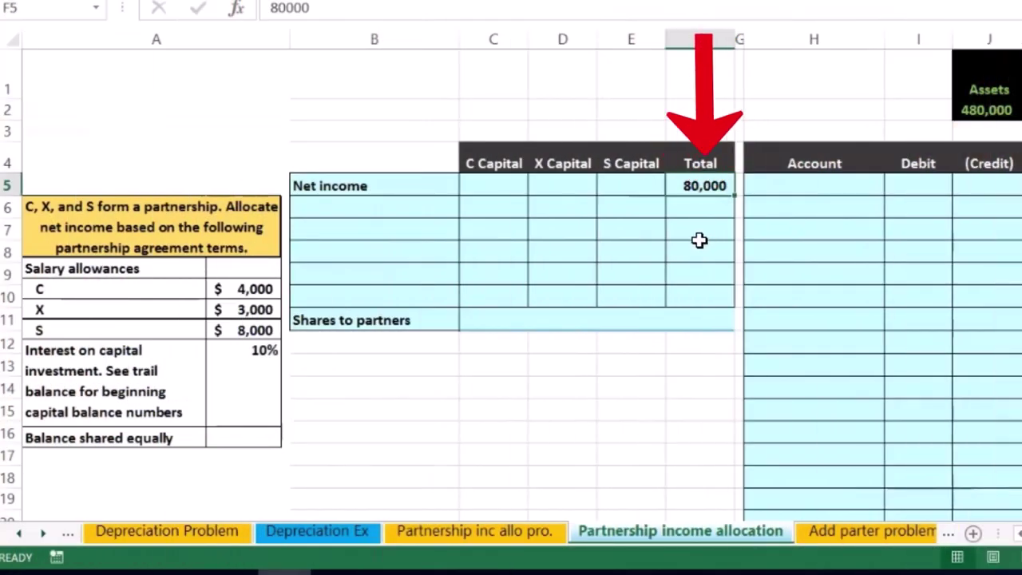
scroll(511, 320, right, 1)
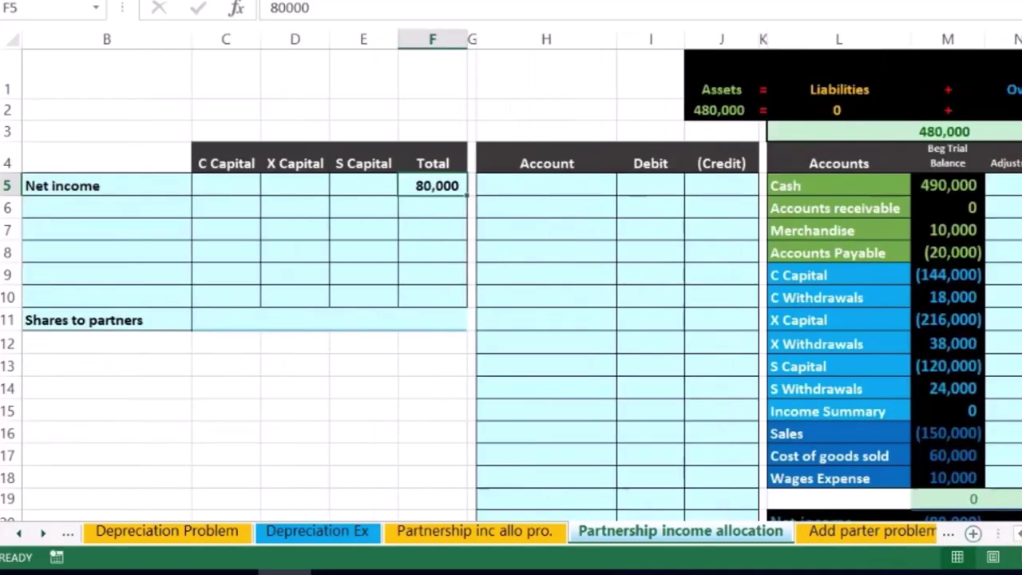
scroll(978, 452, down, 1)
click(958, 433)
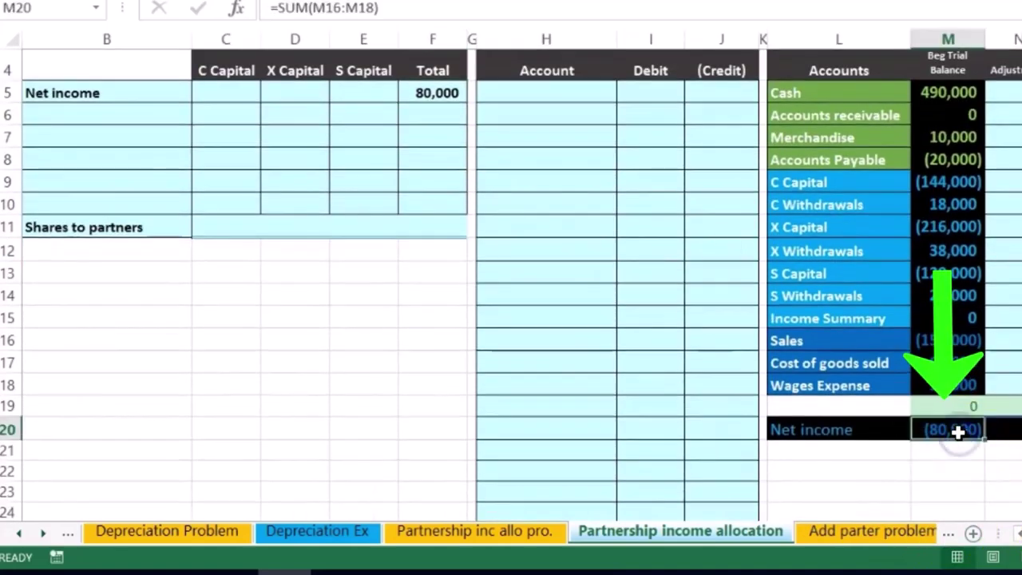
click(432, 94)
scroll(631, 389, left, 1)
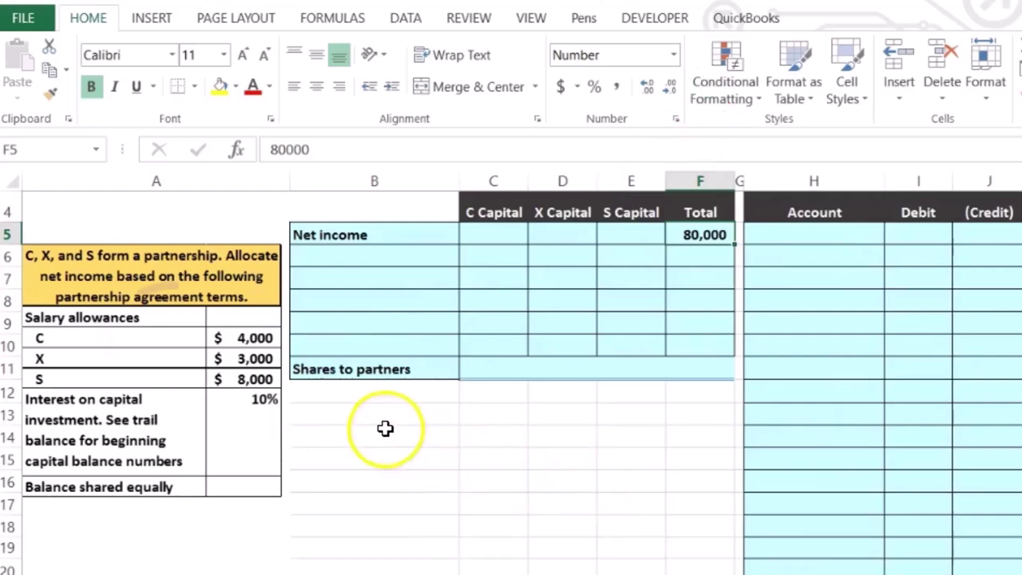
Step: Nudge the picture of the partnership agreement terms slightly upward beside the allocation table
click(260, 337)
drag(257, 341, 263, 332)
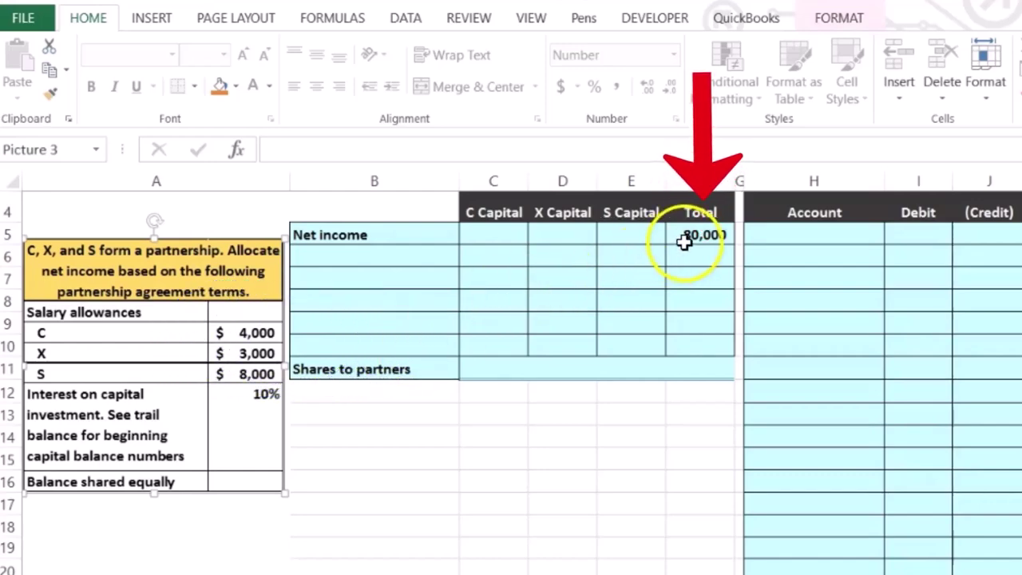
Step: Add a "Salary allowance" row below Net income with 4,000 for C, 3,000 for X and 8,000 for S
click(398, 257)
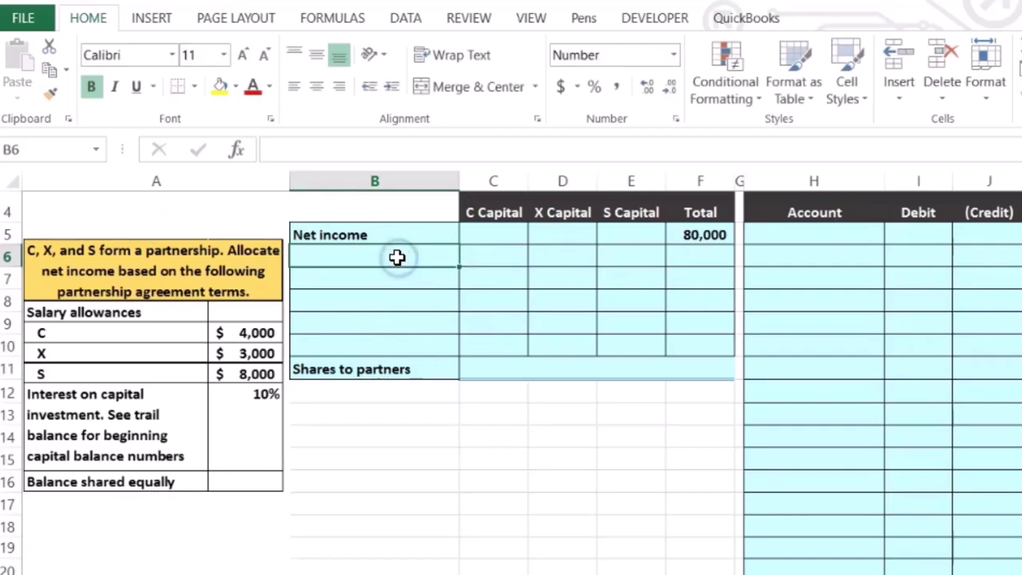
text(Salary allowance)
key(Tab)
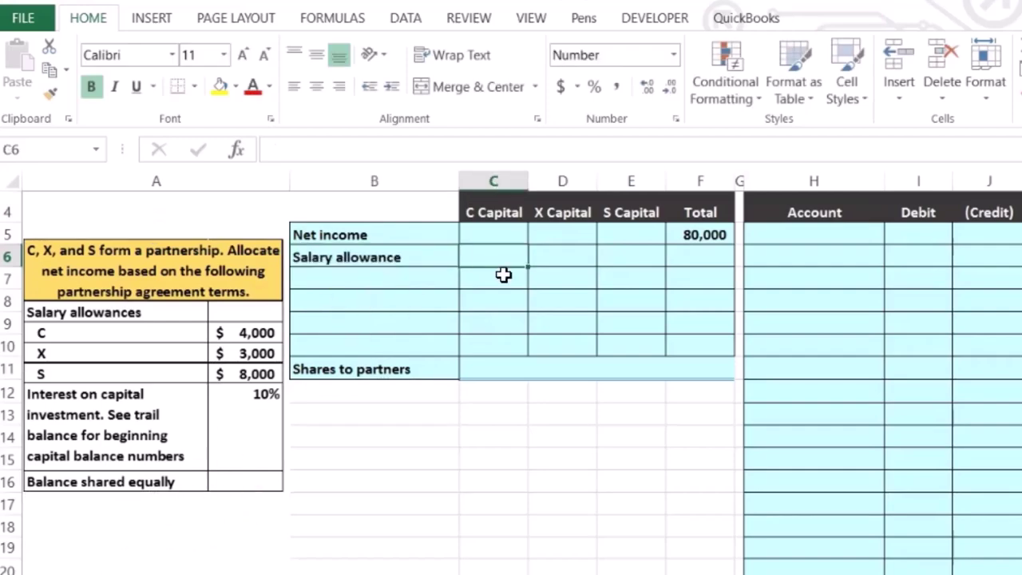
text(4,000)
key(Tab)
text(3)
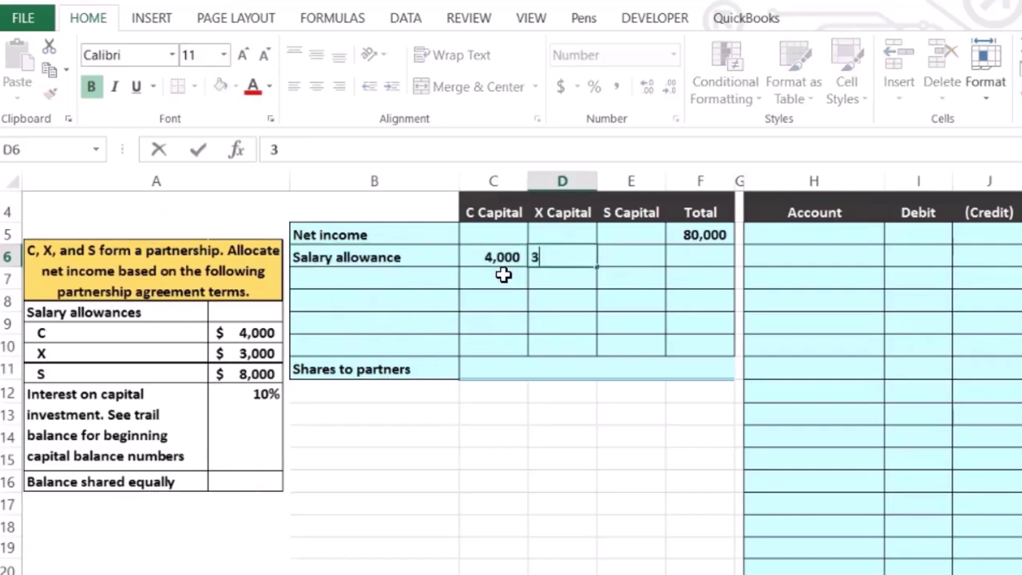
text(,000)
key(Tab)
text(8,0)
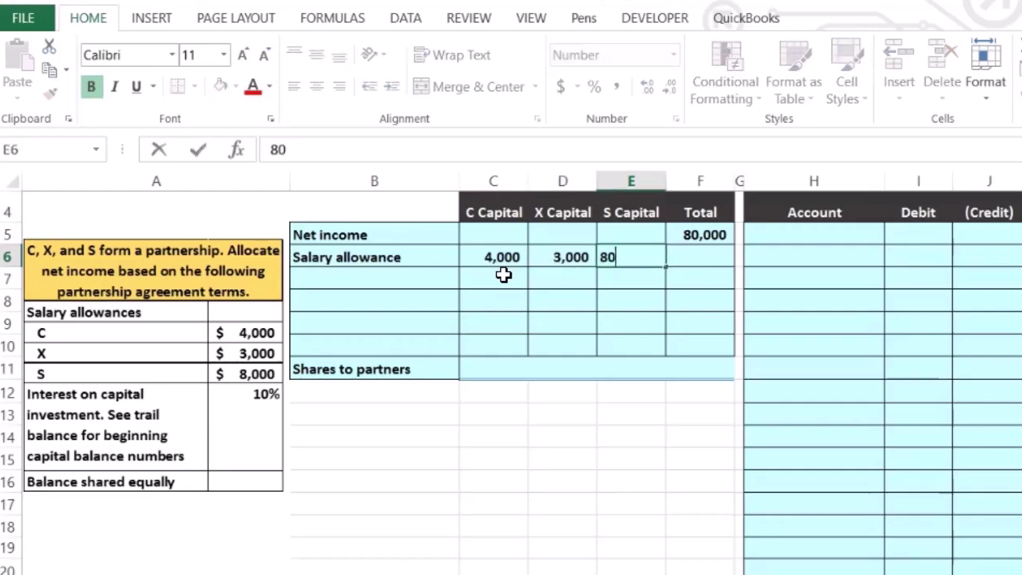
text(00)
key(Tab)
mouse_move(504, 274)
mouse_down()
mouse_move(604, 324)
mouse_move(687, 283)
mouse_move(604, 283)
mouse_up()
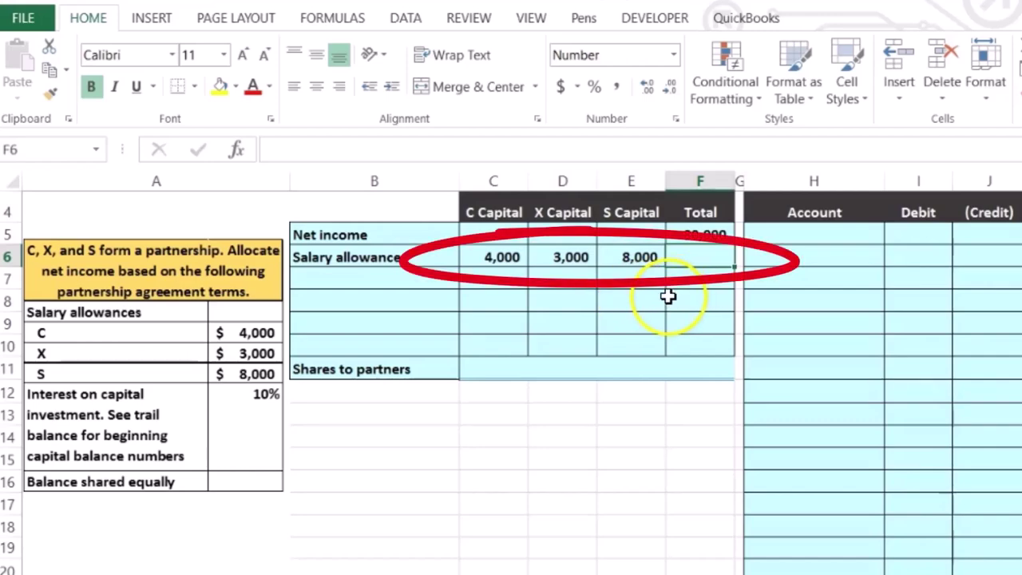
Step: Total the three partners' salary allowances in F6 with a SUM of C6:E6
text(=sum)
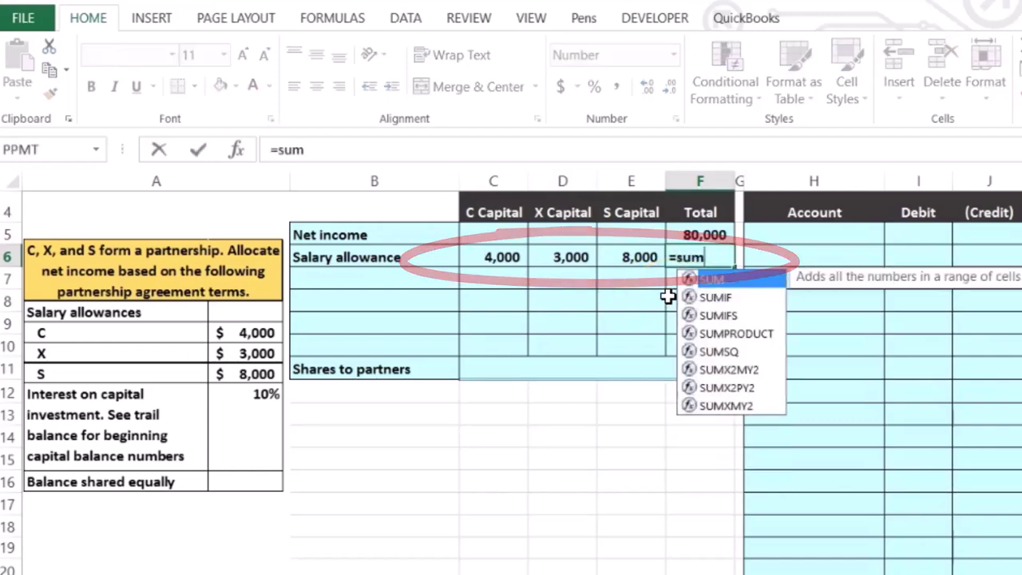
double_click(687, 276)
click(506, 257)
drag(506, 257, 607, 260)
key(Return)
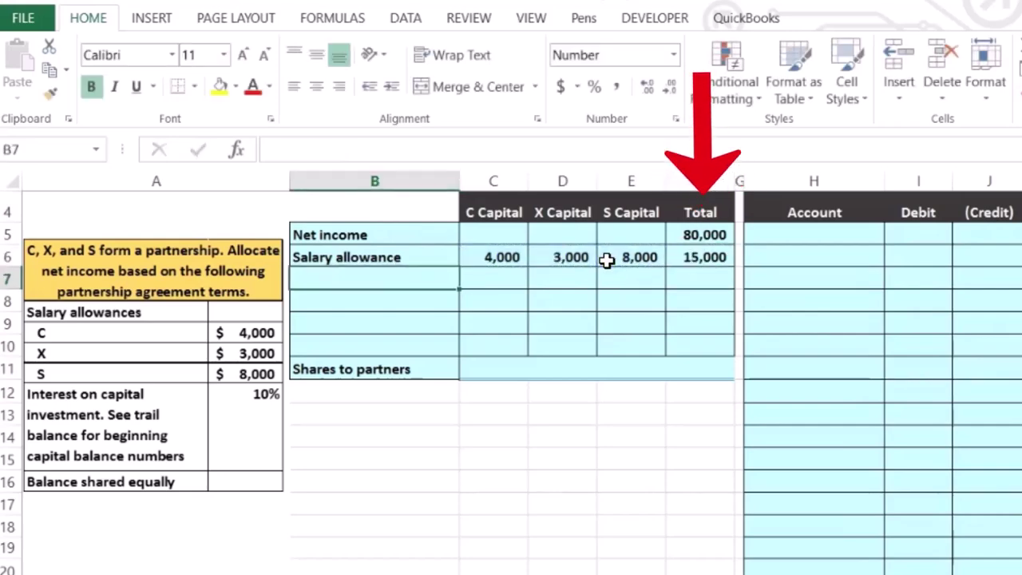
Step: Calculate the income remaining after salary allowances in F7 with the formula =F5-F6
click(673, 257)
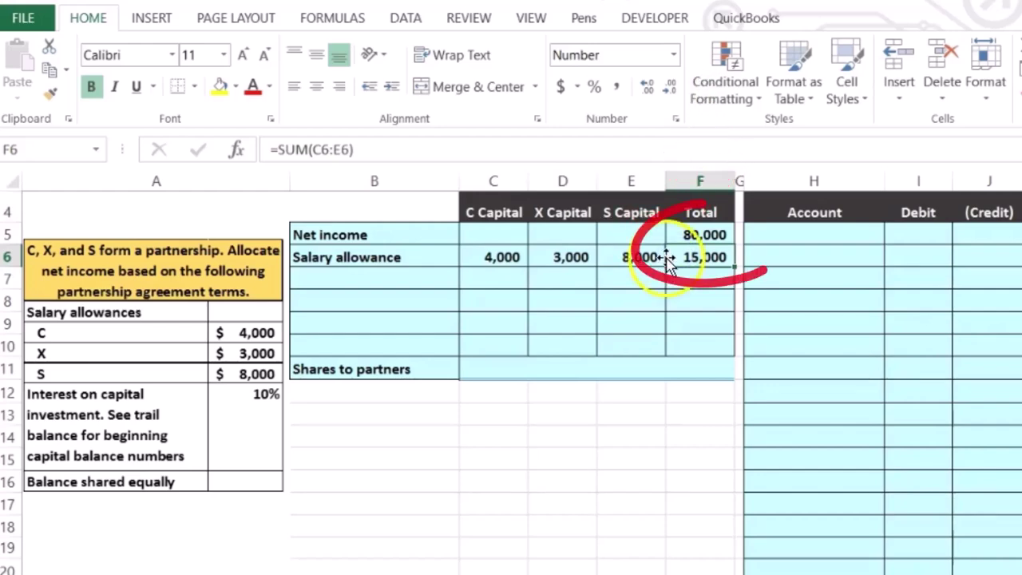
click(689, 233)
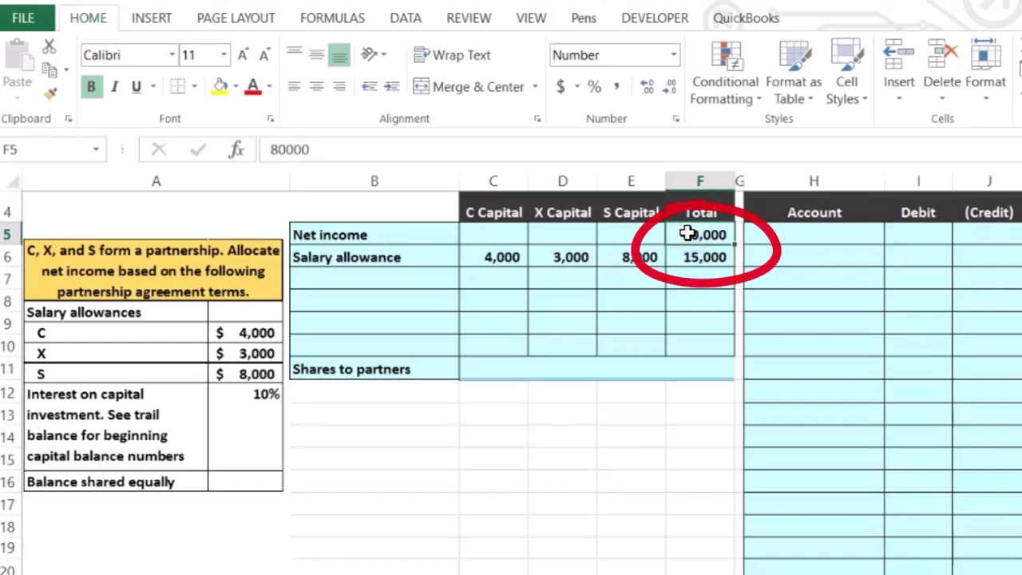
click(673, 256)
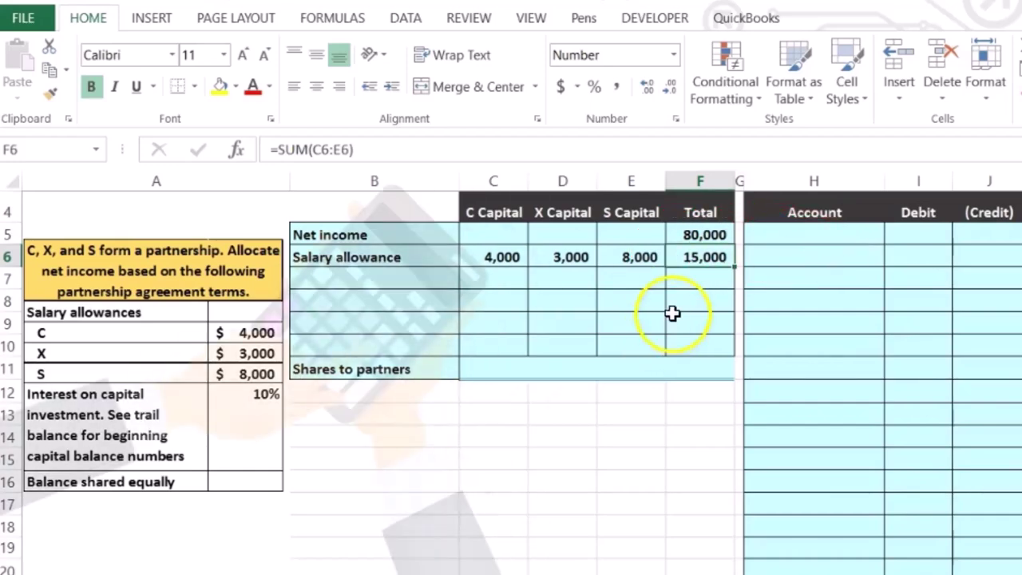
click(688, 277)
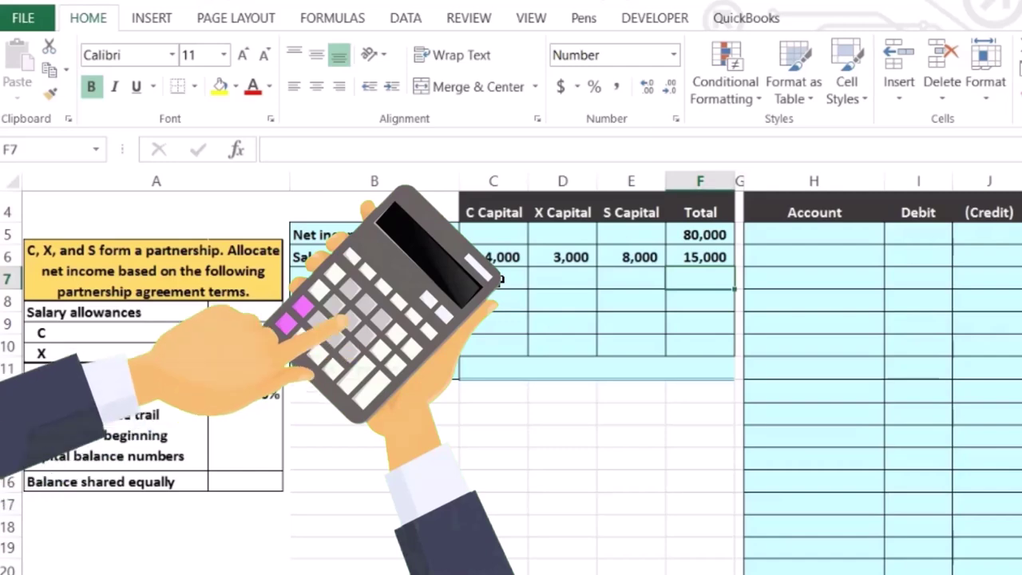
text(=)
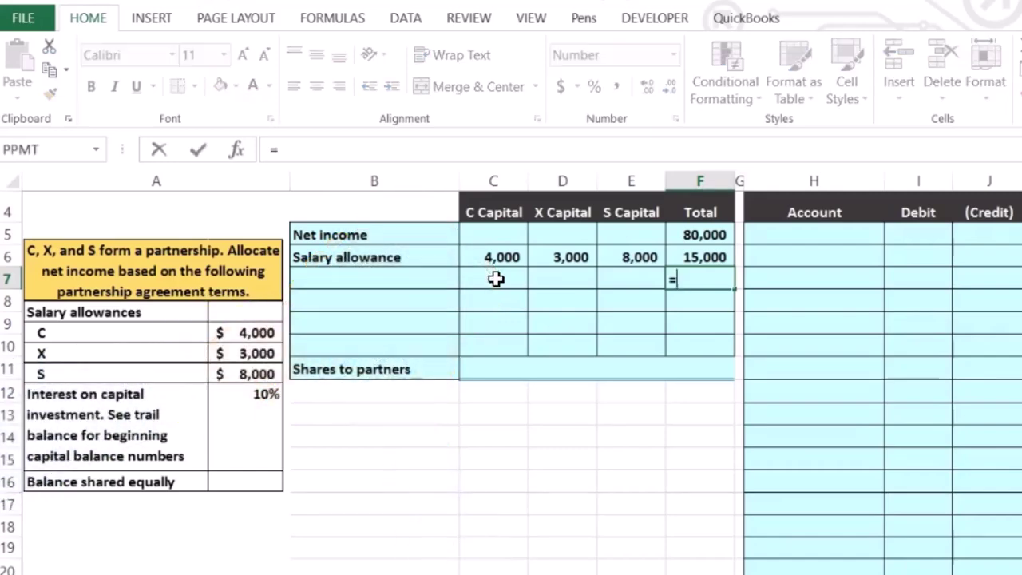
click(685, 234)
text(-)
click(690, 254)
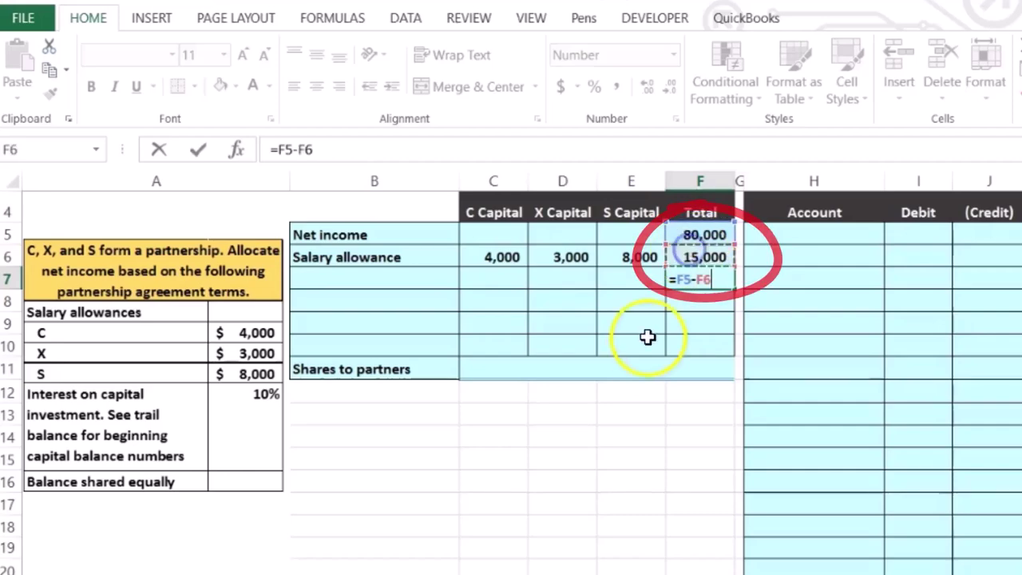
key(Return)
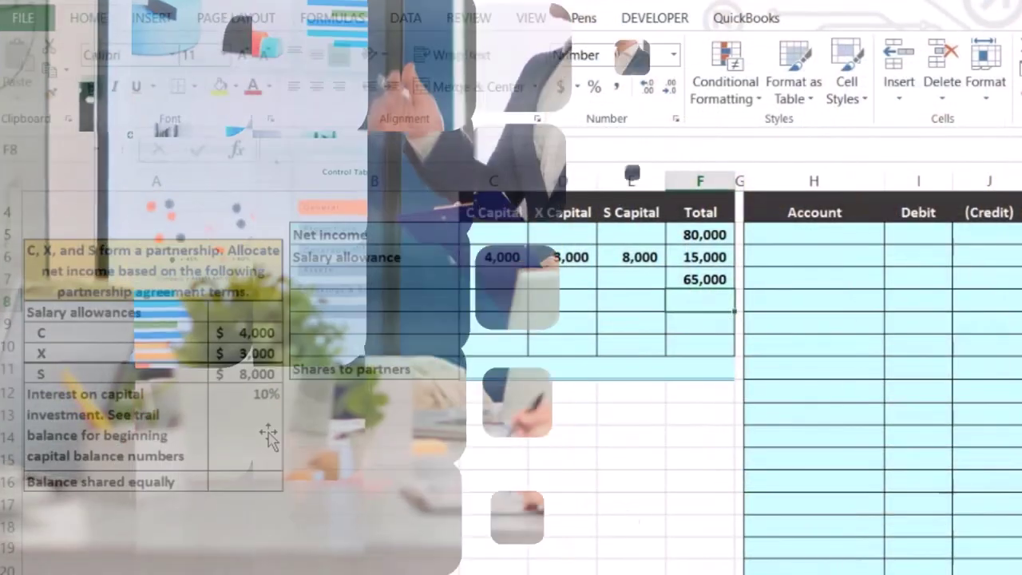
Step: Label row 8 "Interest allowances" and calculate C's interest on beginning capital in C8 as =144000*.1
scroll(268, 435, right, 2)
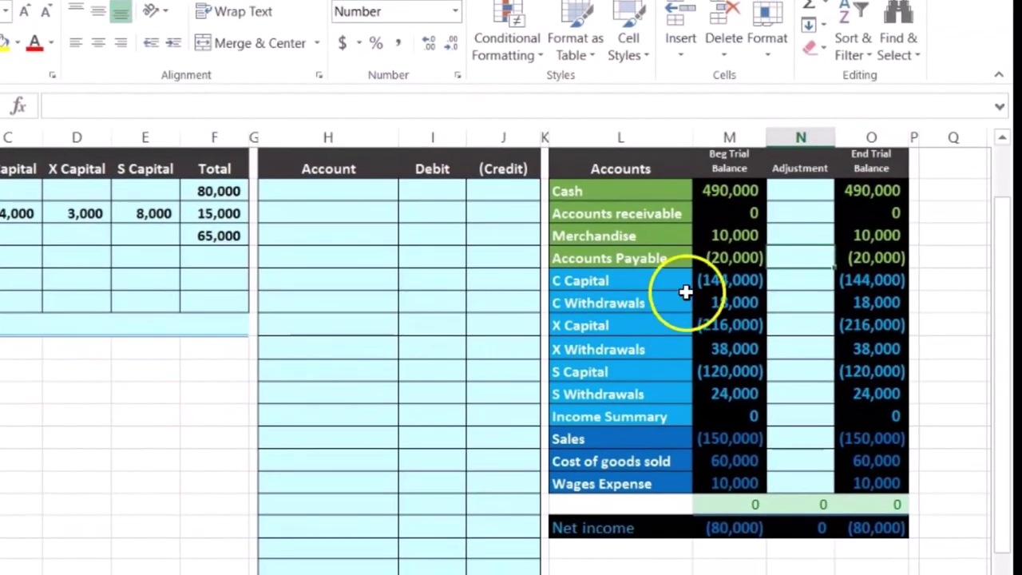
click(708, 280)
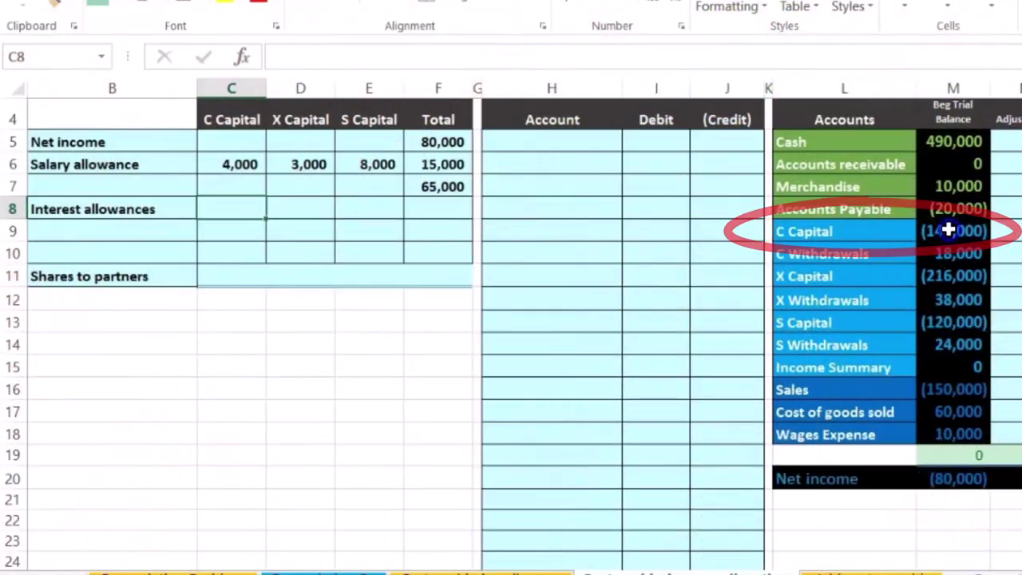
click(948, 231)
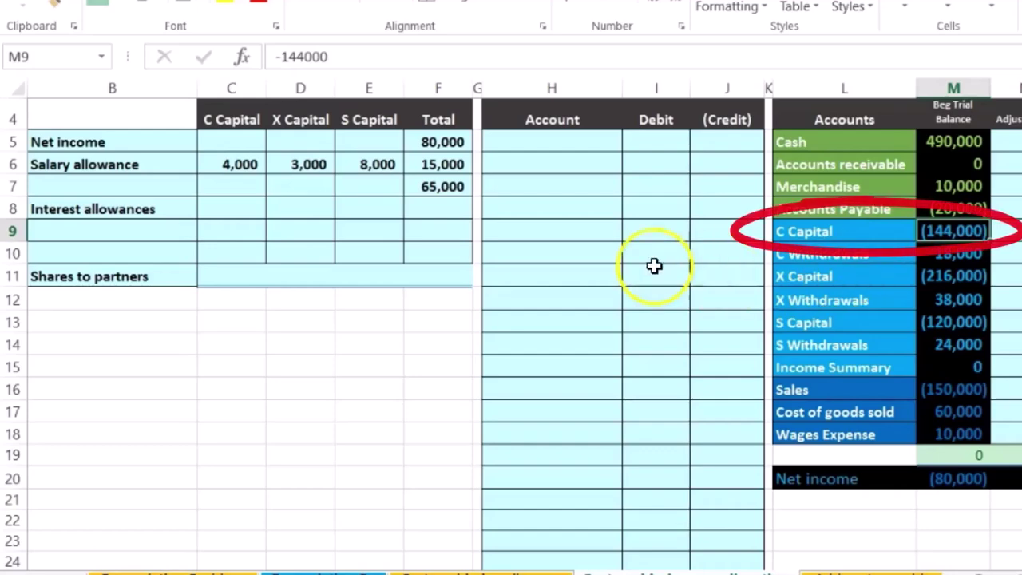
click(231, 216)
click(240, 230)
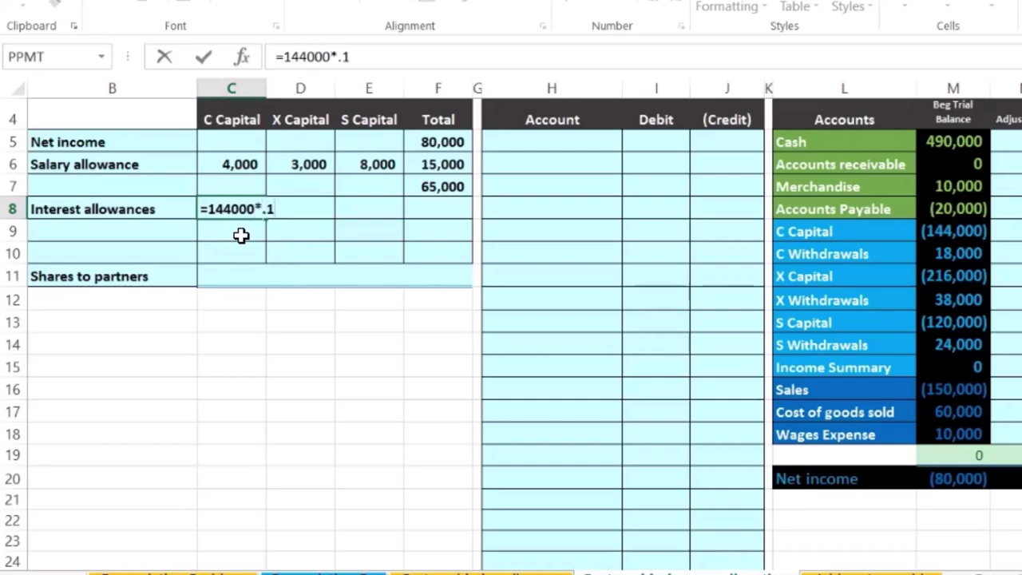
key(Tab)
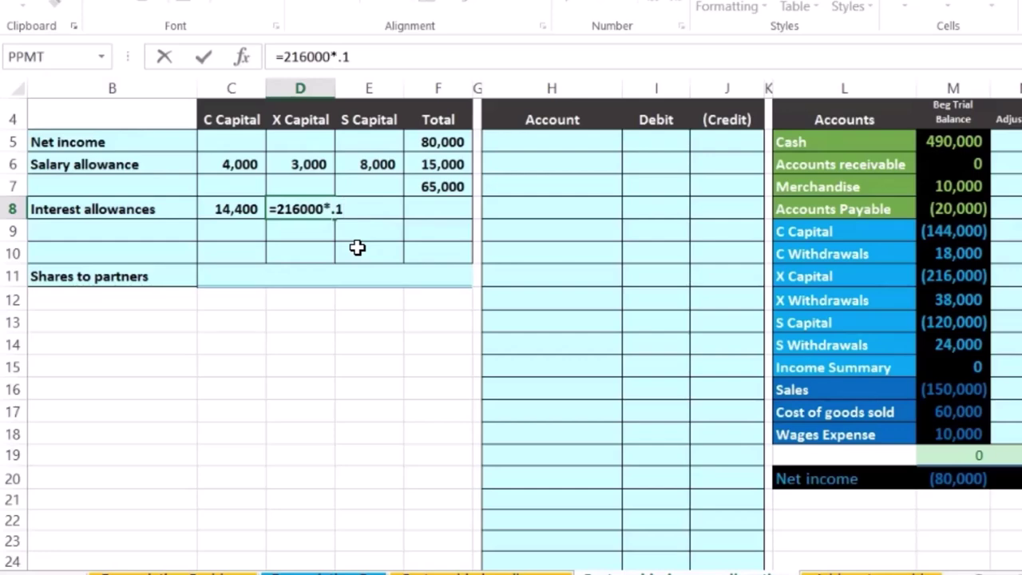
Step: Calculate the interest allowances for X as =216000*.1 in D8 and for S as =120000*.1 in E8
key(Tab)
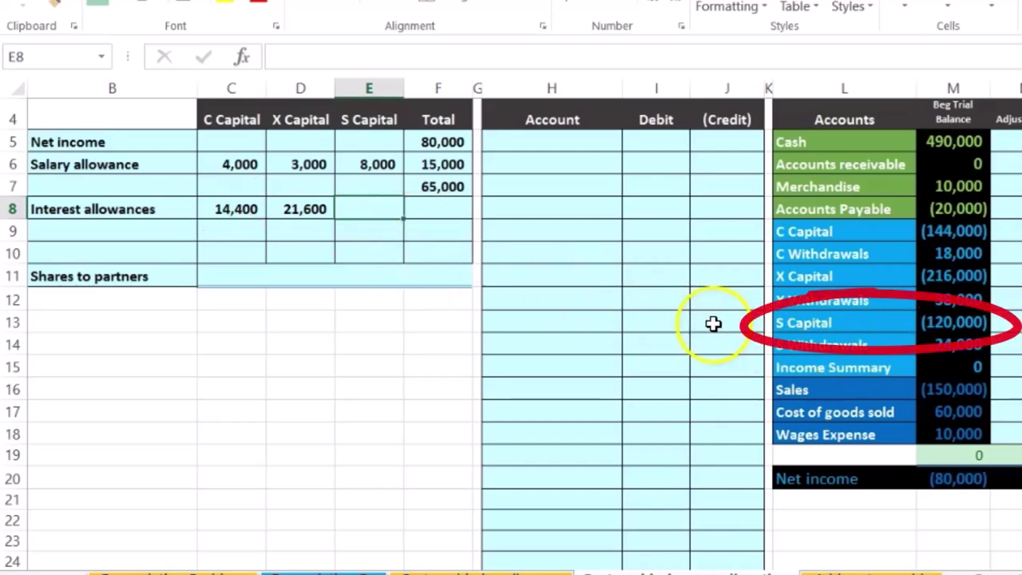
text(=120000*.1)
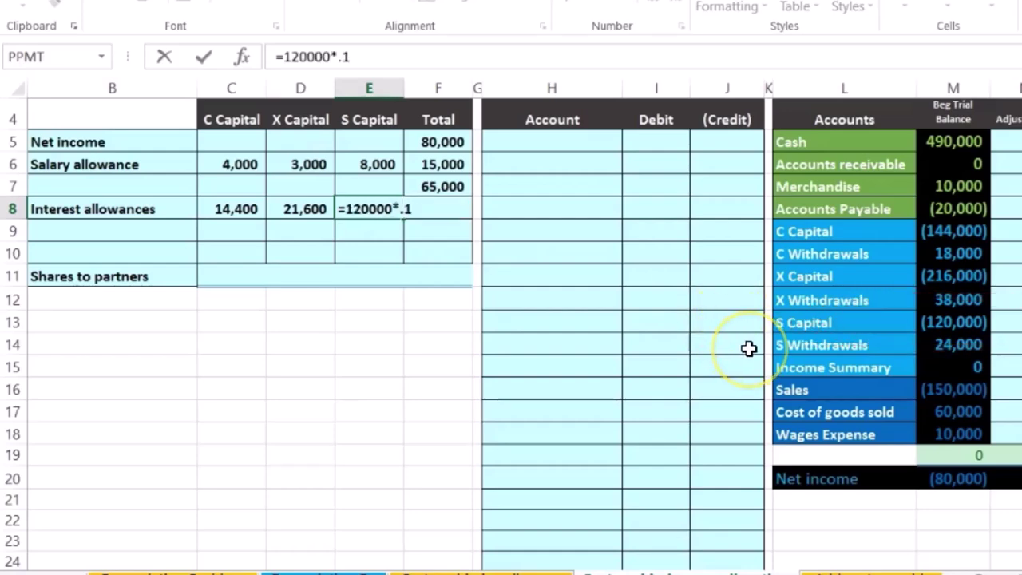
key(Tab)
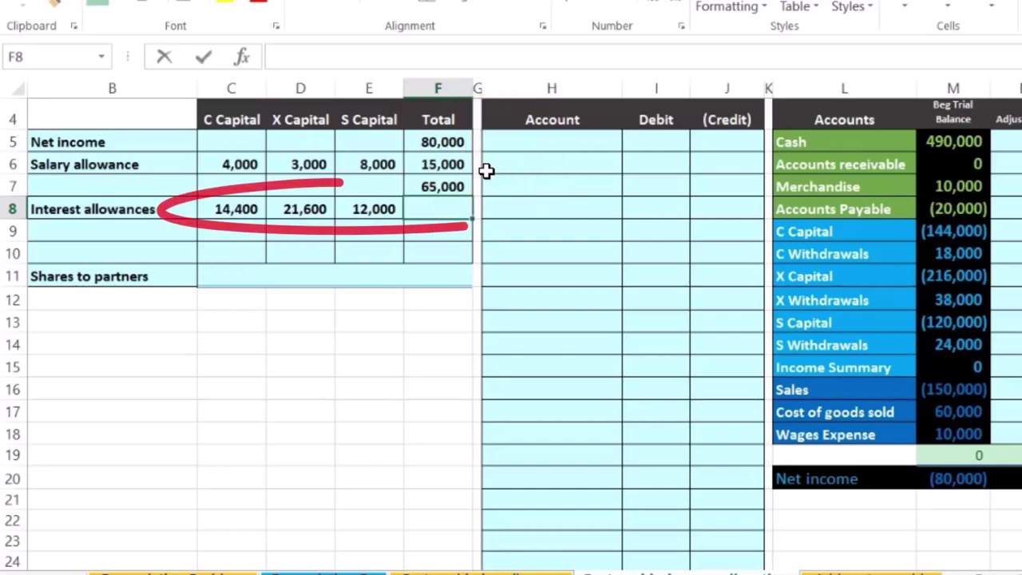
Step: Total the three partners' interest allowances in F8 with a SUM of C8:E8
text(=sum()
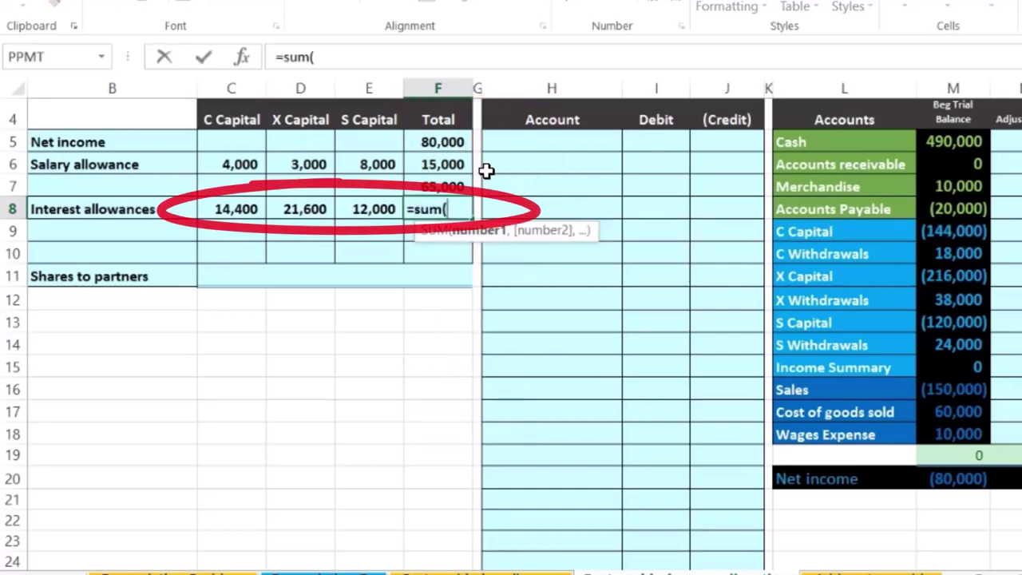
click(247, 209)
drag(246, 210, 339, 212)
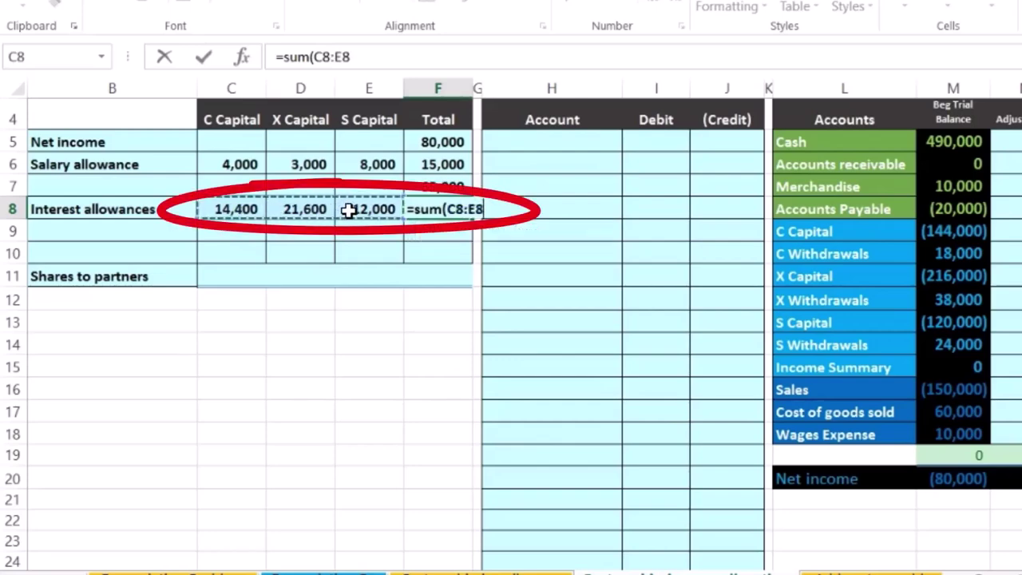
key(Return)
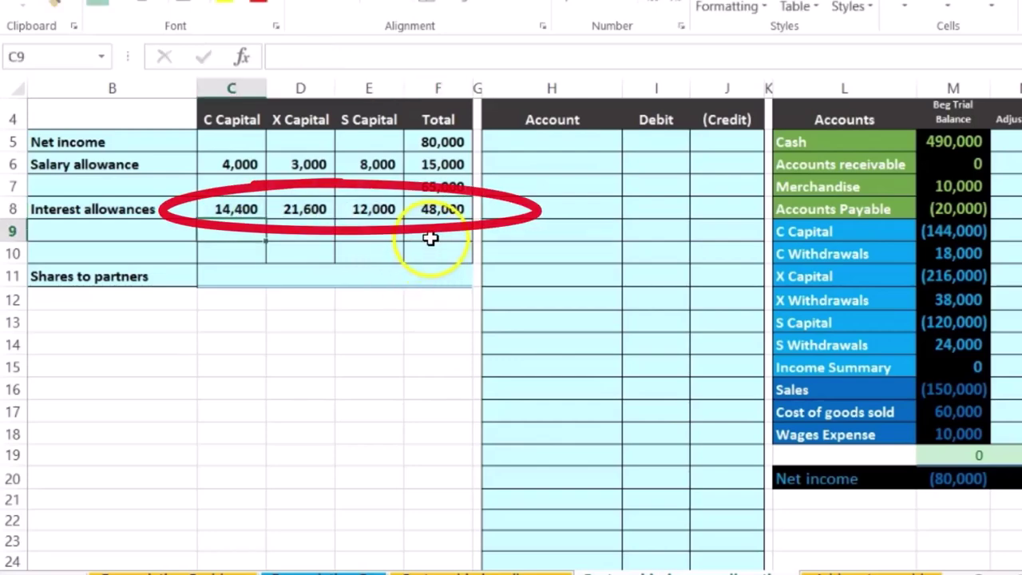
Step: Calculate the balance left after interest allowances in F9 with the formula =F7-F8
click(447, 188)
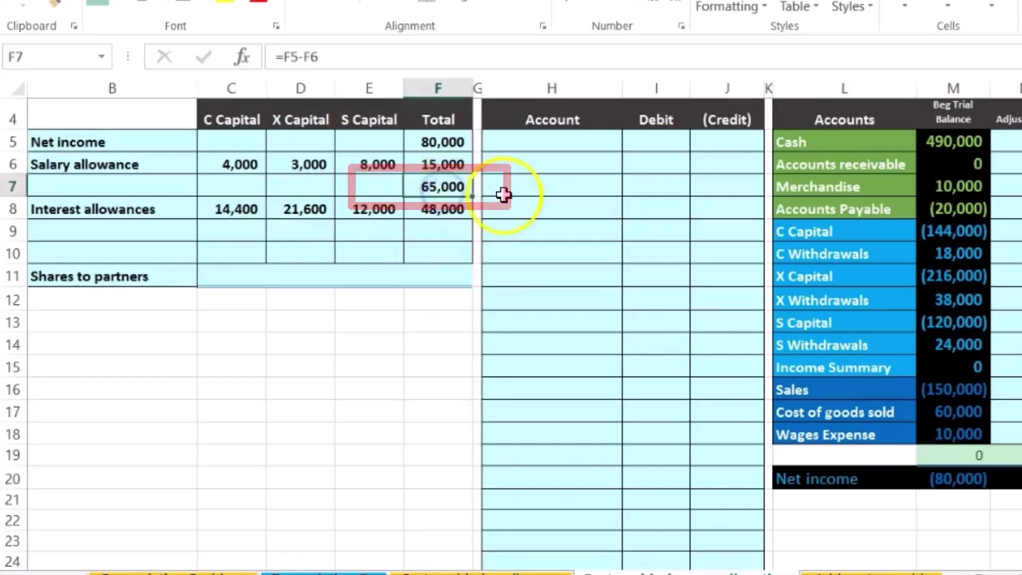
key(Down)
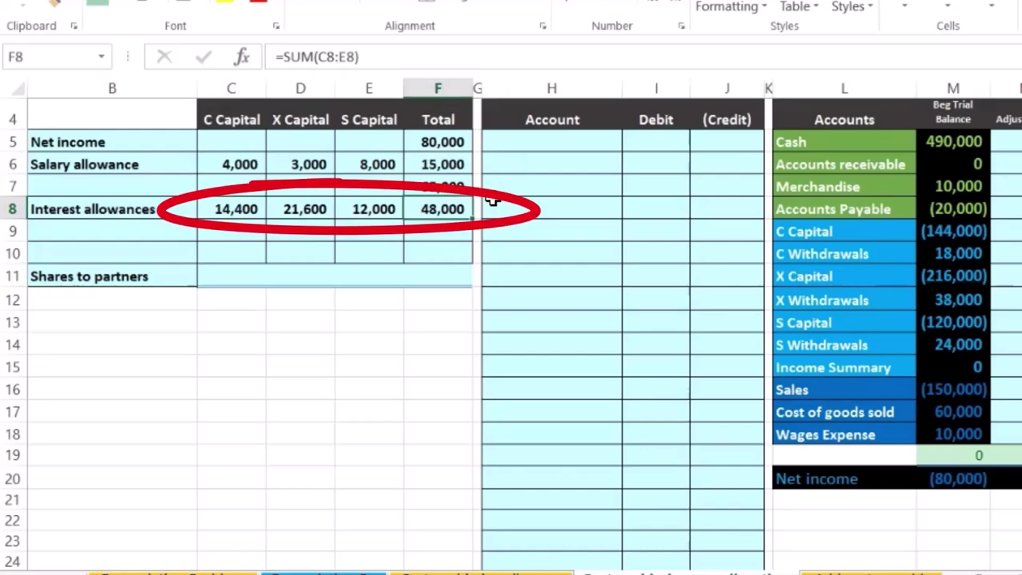
key(Down)
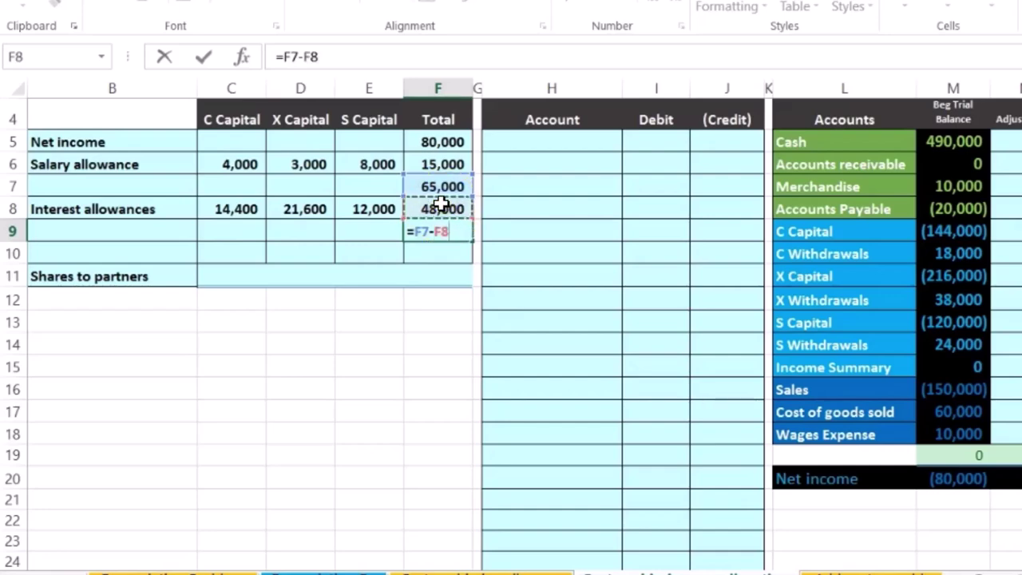
key(Return)
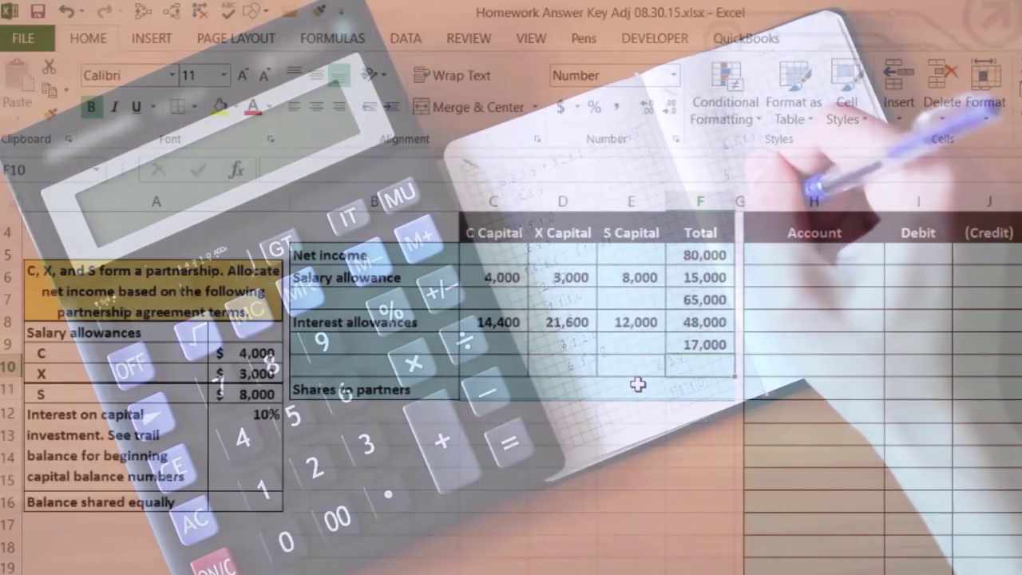
Step: Enter the equal one-third shares of the remaining balance in F9 for C in C10 and X in D10
key(Left)
key(Left)
key(Left)
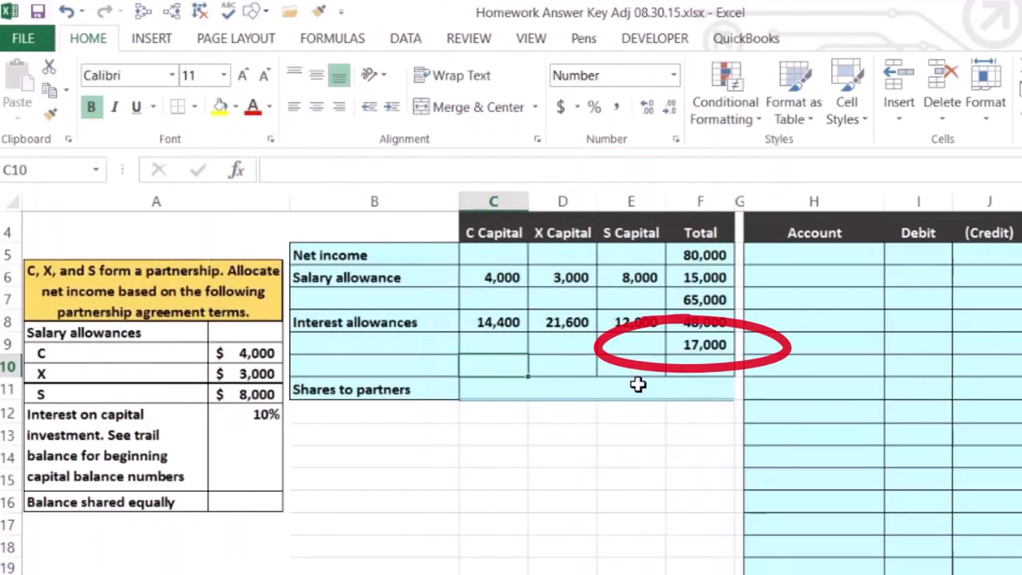
text(=)
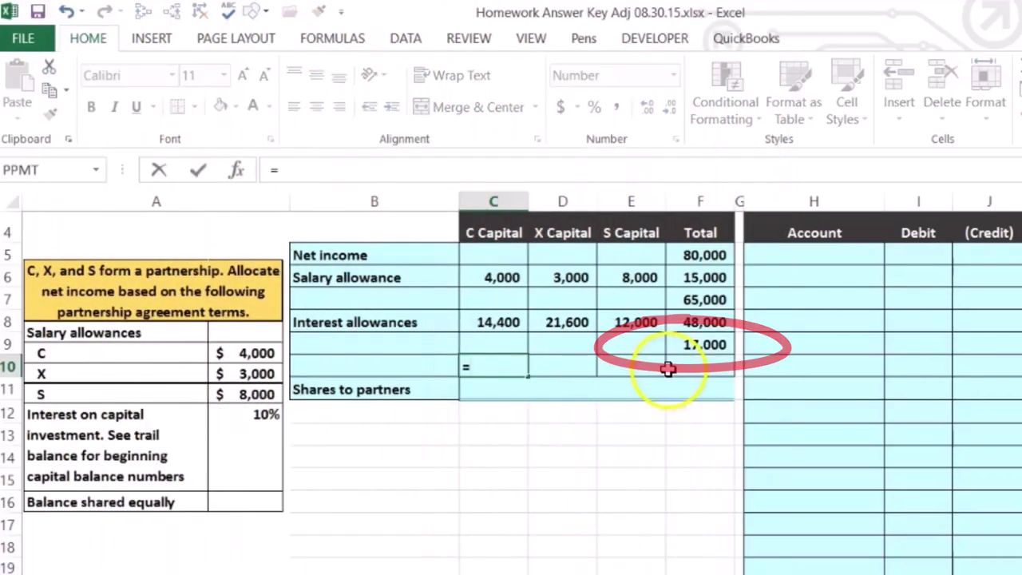
click(677, 345)
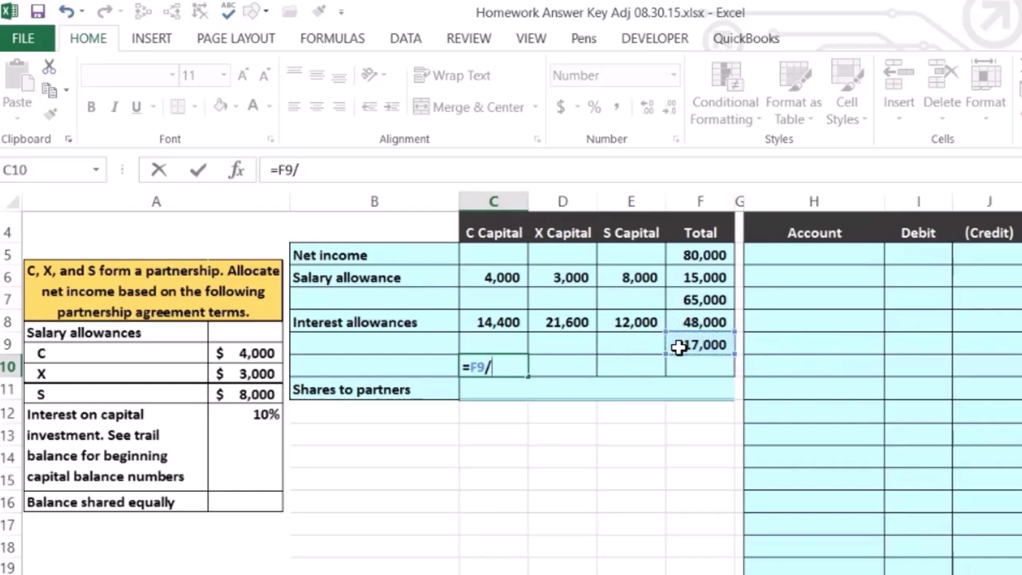
key(Tab)
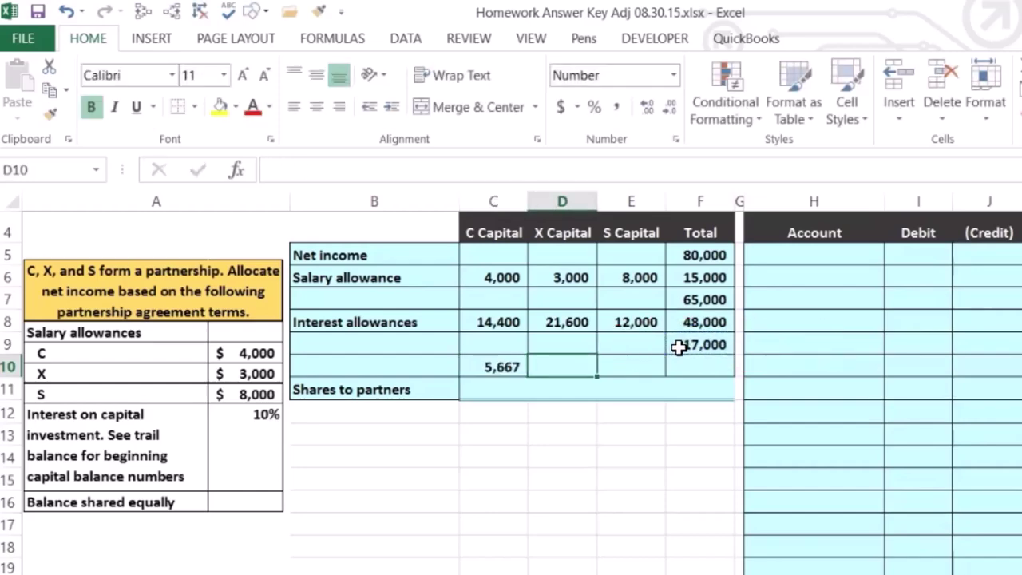
text(=)
click(676, 346)
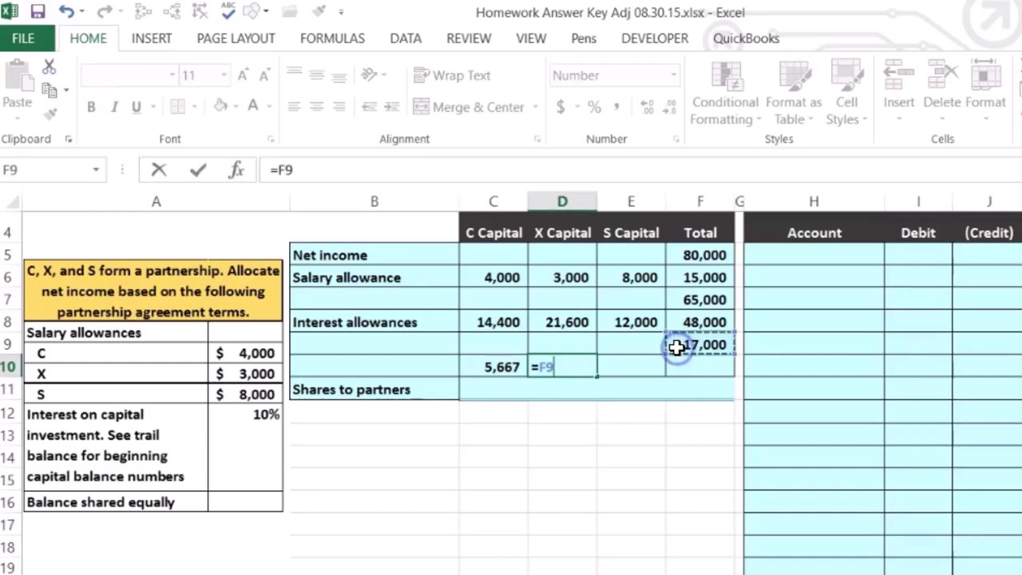
key(Tab)
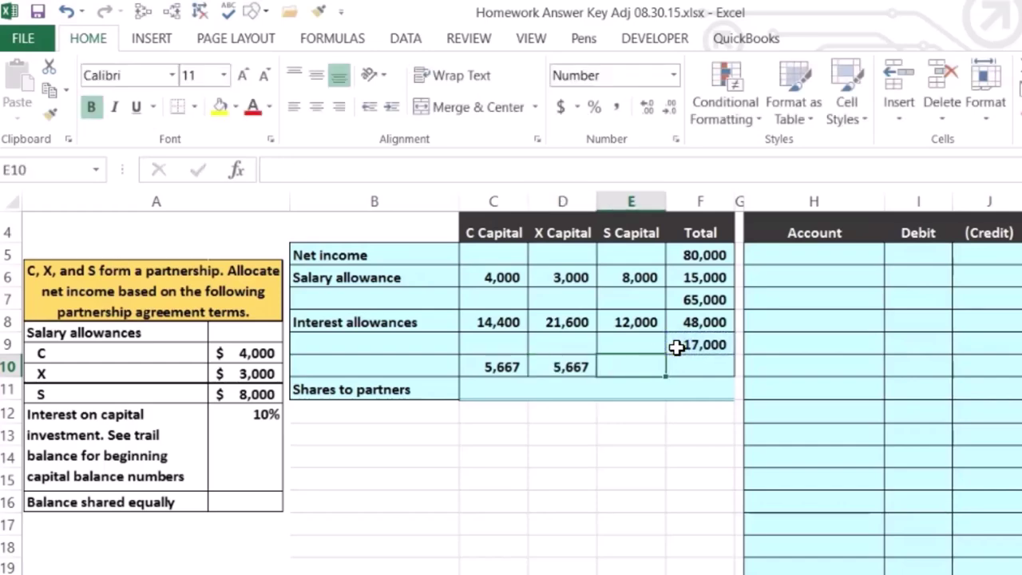
Step: Calculate S's equal one-third share of the remaining balance in E10 with the formula =F9/3
text(=)
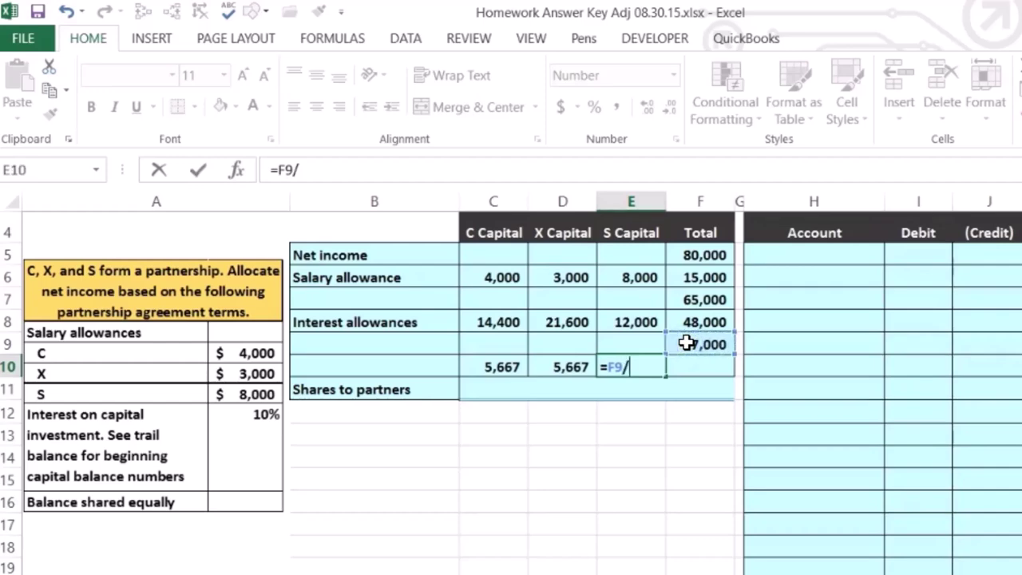
text(3)
key(Return)
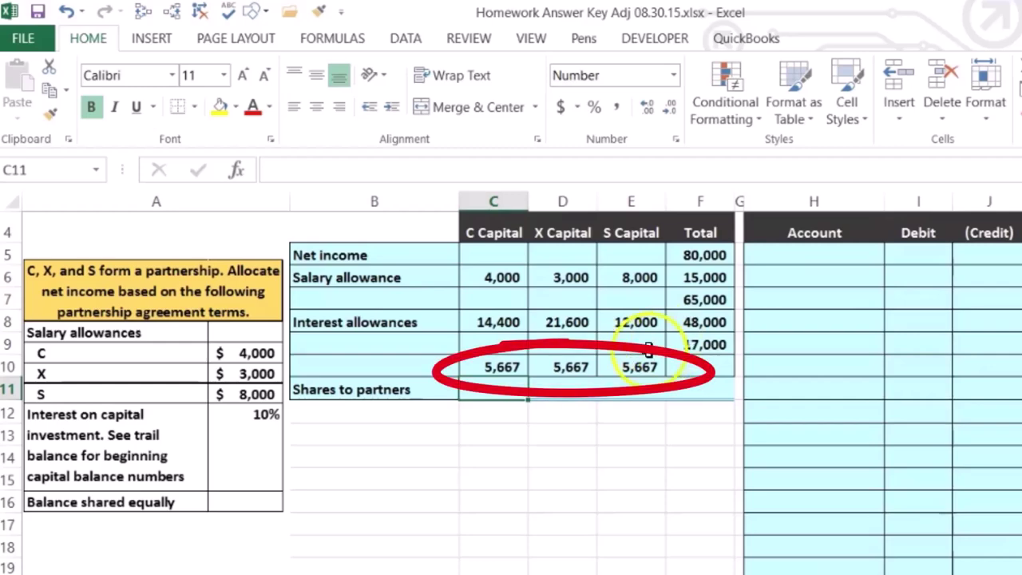
Step: Show the three equal shares in C10:E10 with two decimals, and return them to whole-number display
drag(506, 367, 606, 367)
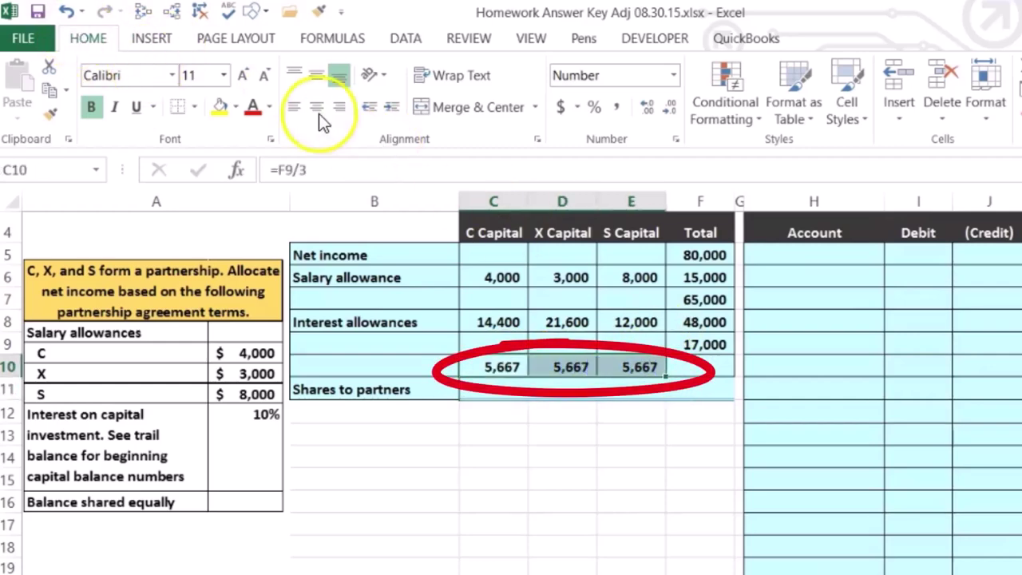
click(647, 110)
click(647, 110)
click(662, 109)
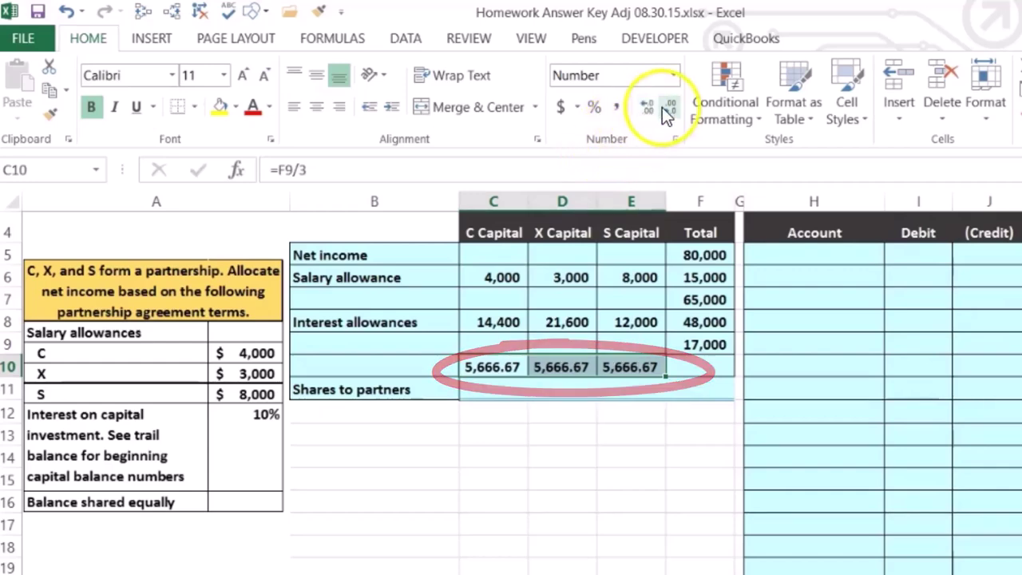
click(669, 107)
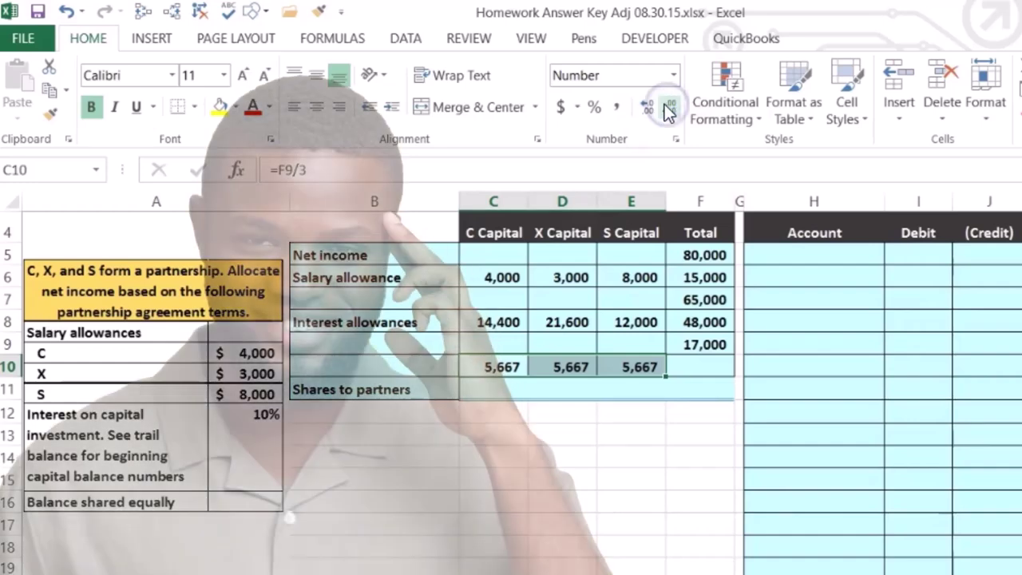
Step: Total the three equal shares in F10 with a SUM of C10:E10 and compare it with the balance in F9
click(697, 365)
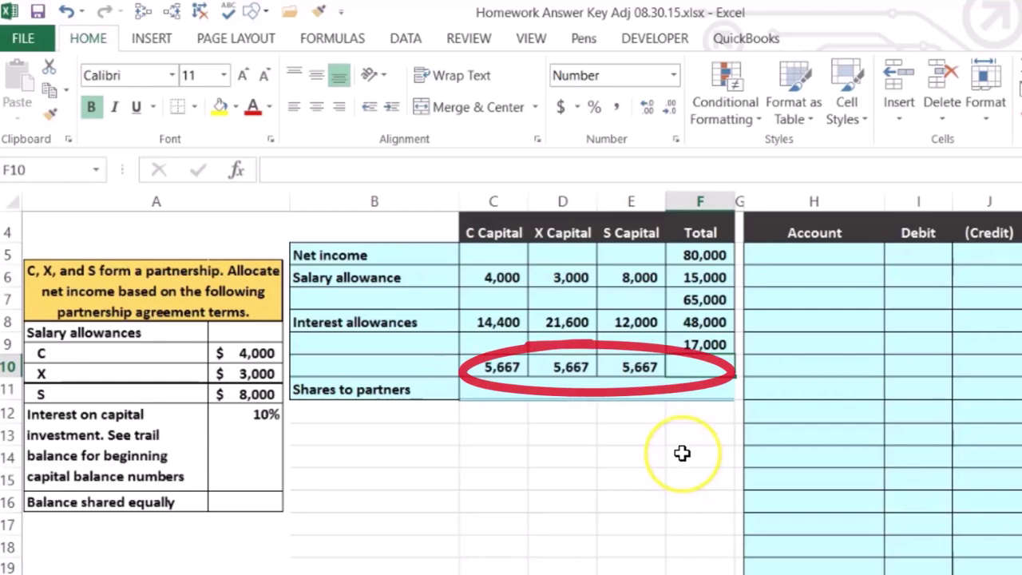
text(=sum)
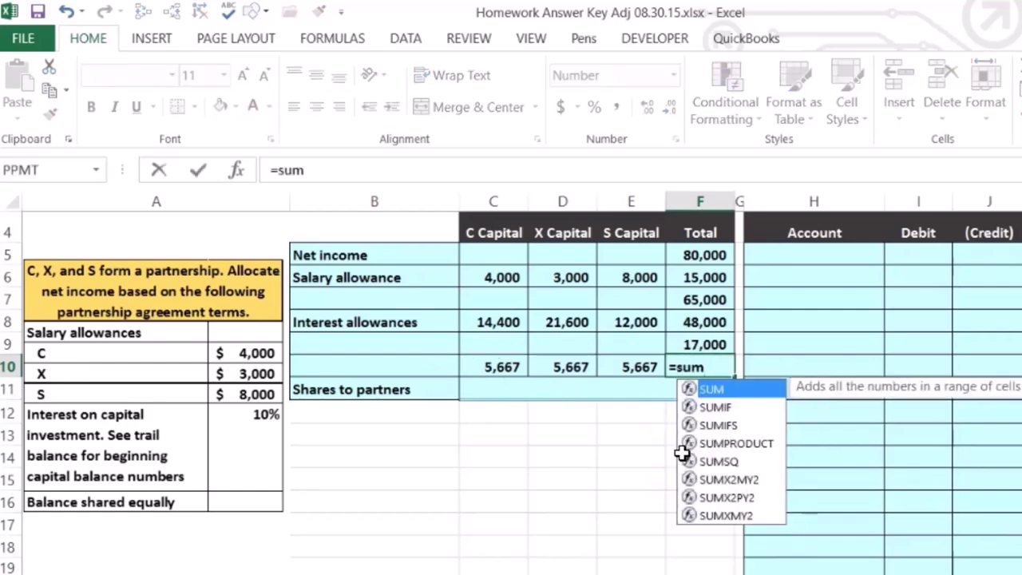
text(()
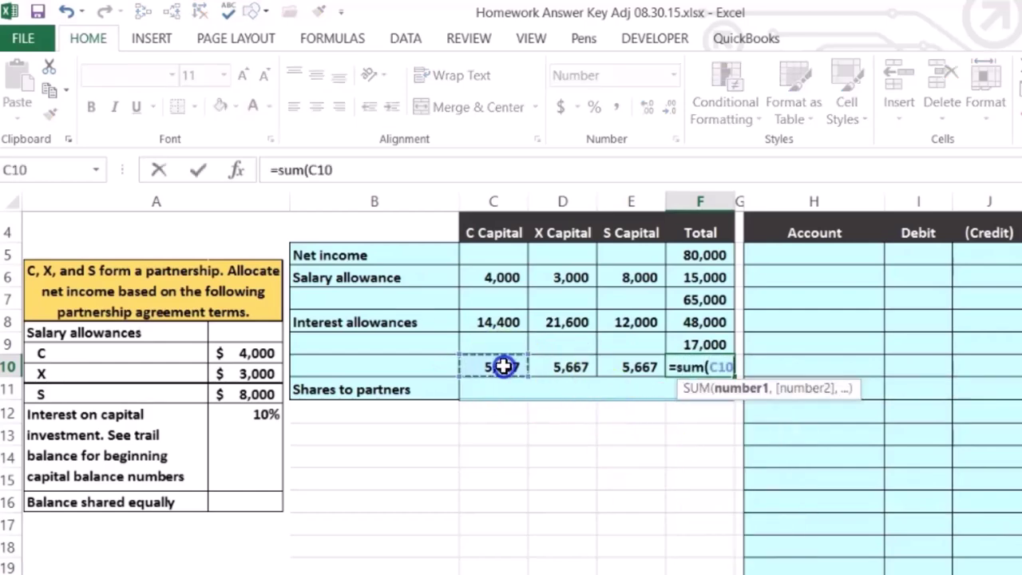
drag(517, 366, 611, 367)
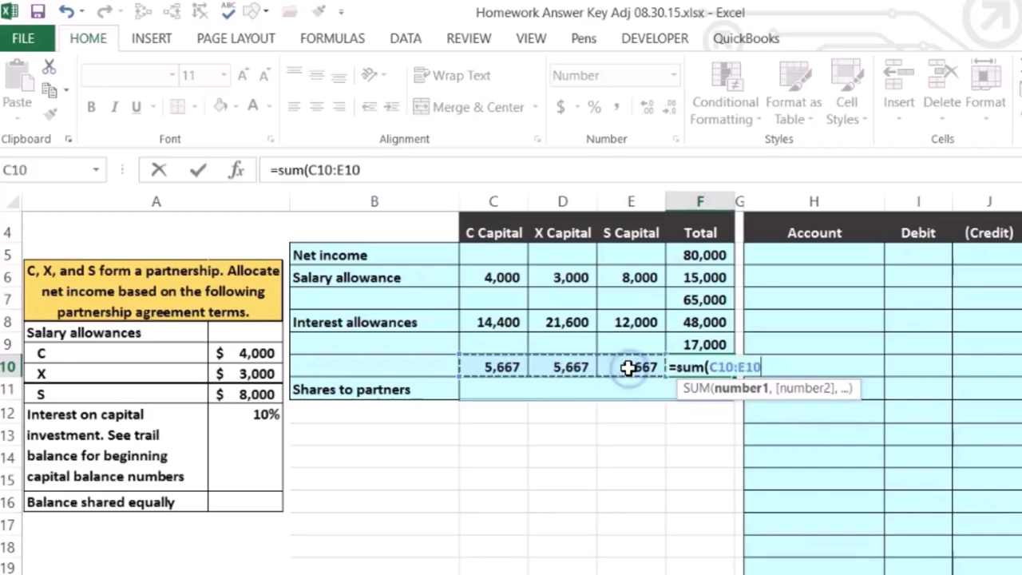
key(Return)
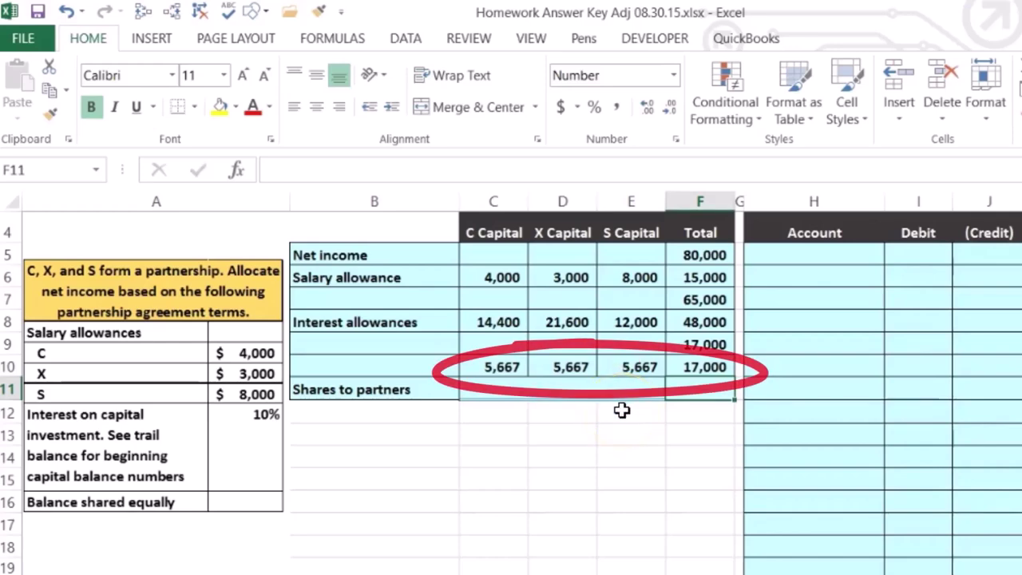
click(703, 346)
click(698, 365)
Step: Calculate C's total share of net income in C11 with a SUM of C6:C10
click(504, 389)
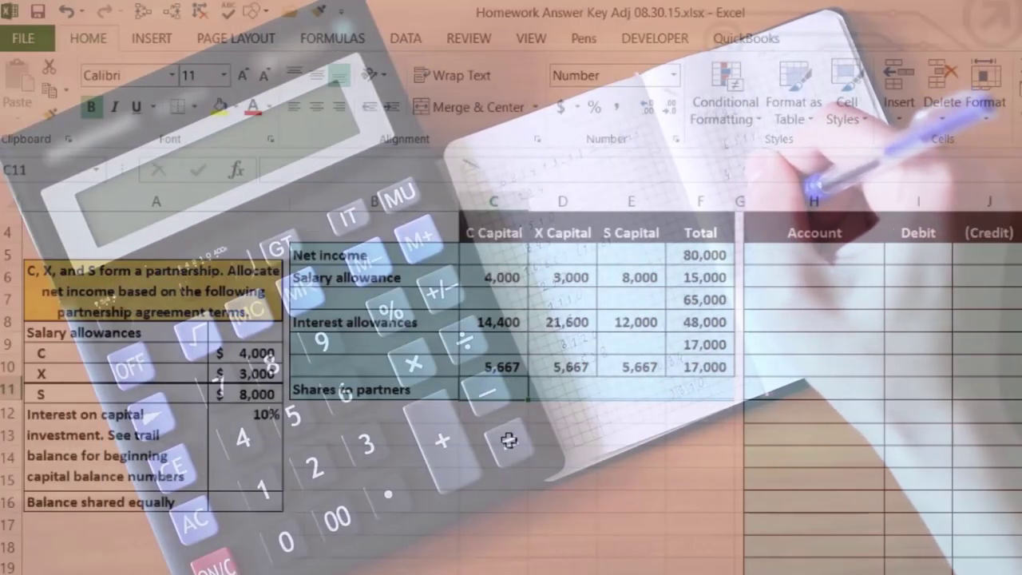
text(=)
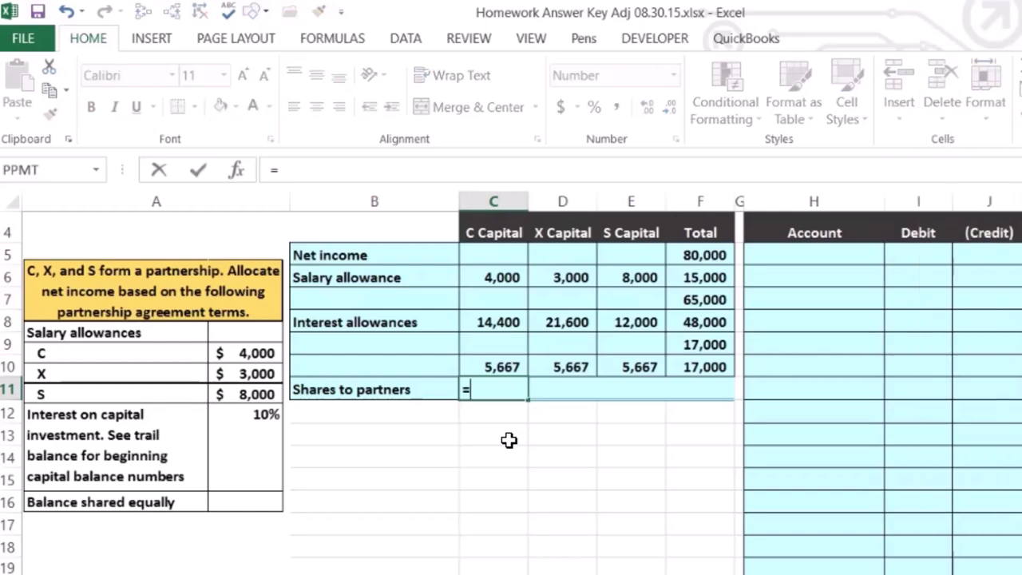
text(sum()
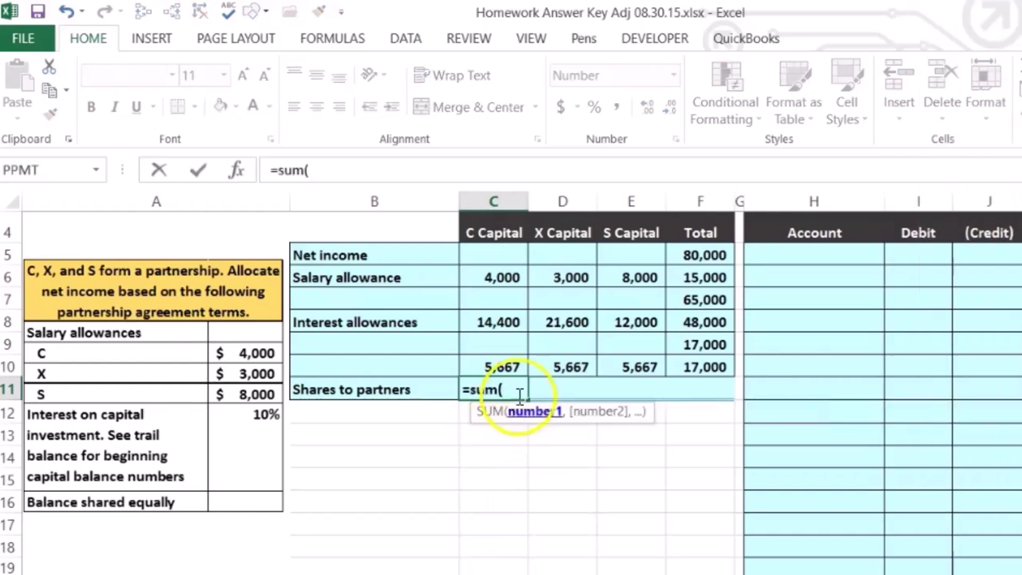
drag(495, 277, 497, 367)
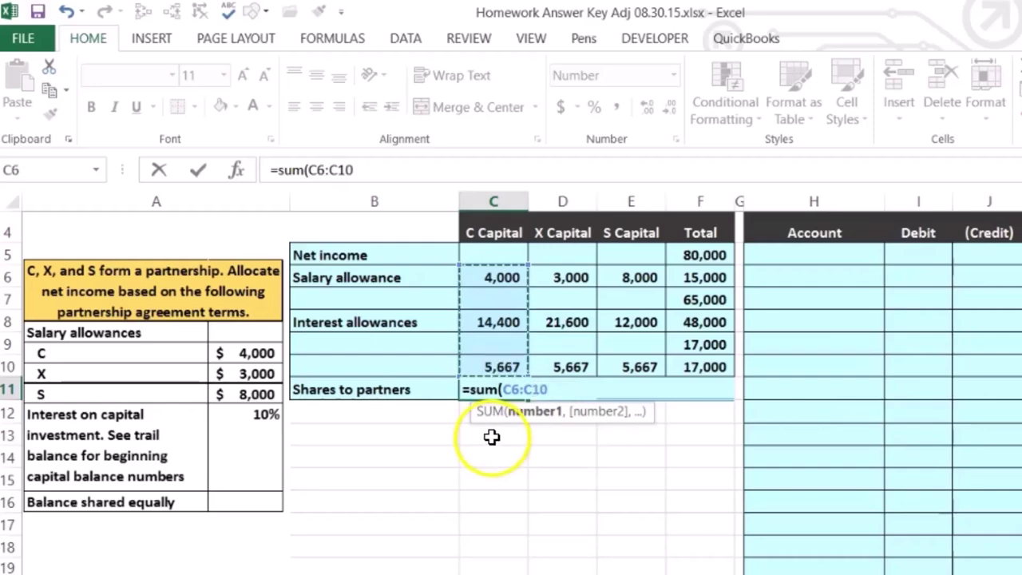
key(Return)
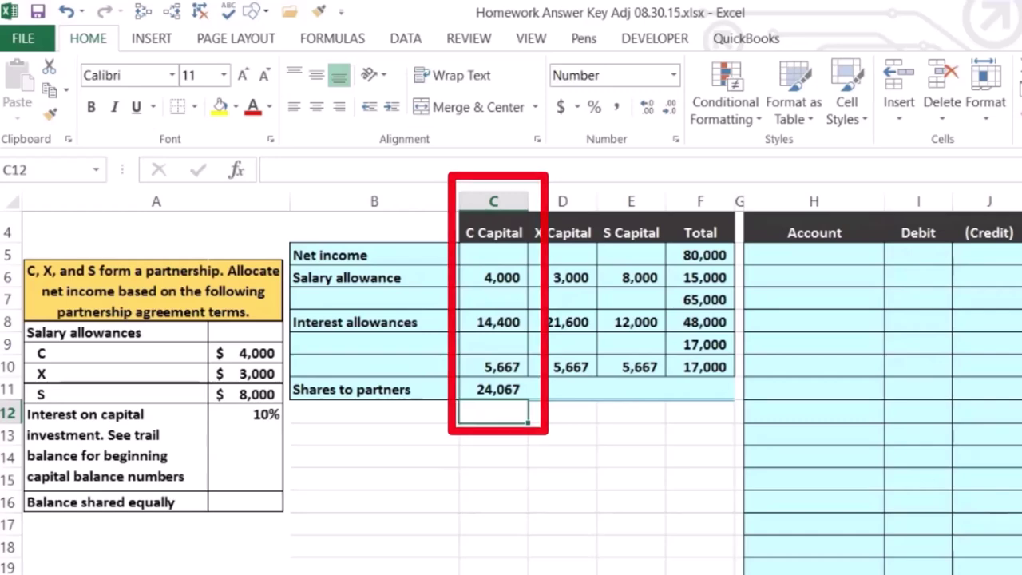
Step: Calculate X's total share of net income in D11 with a SUM of D6:D10
click(550, 391)
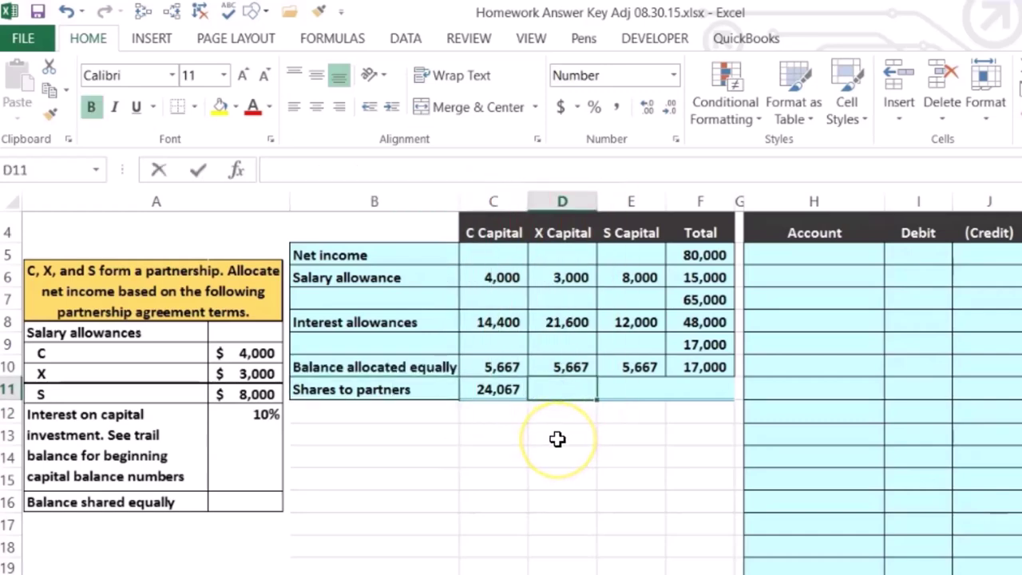
text(=sum()
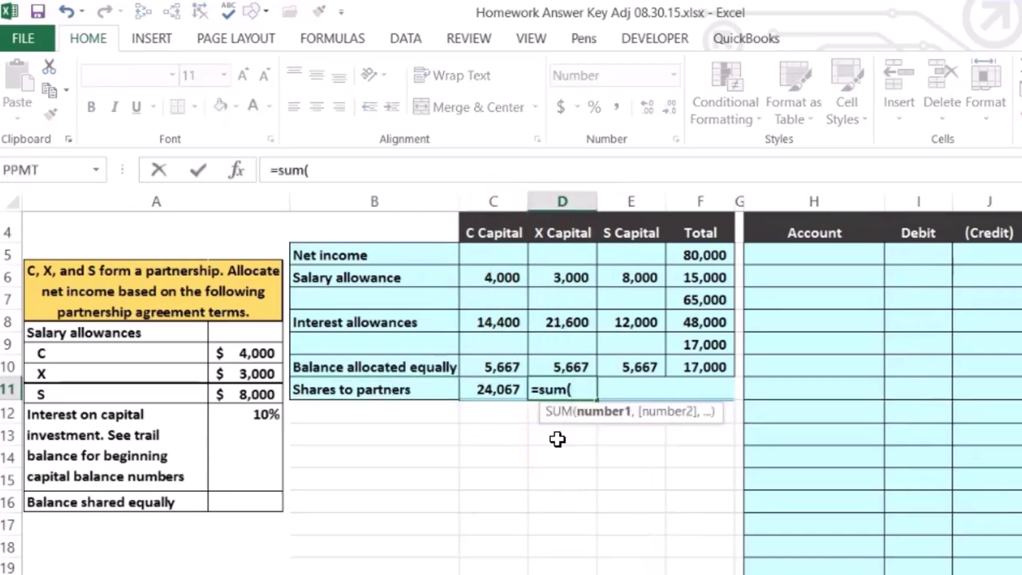
click(571, 281)
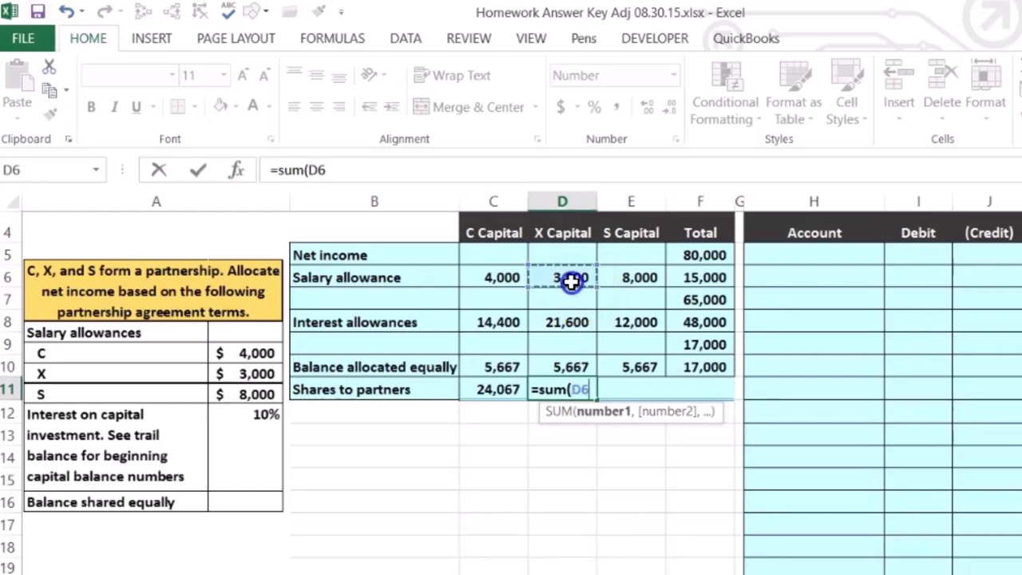
drag(572, 281, 568, 356)
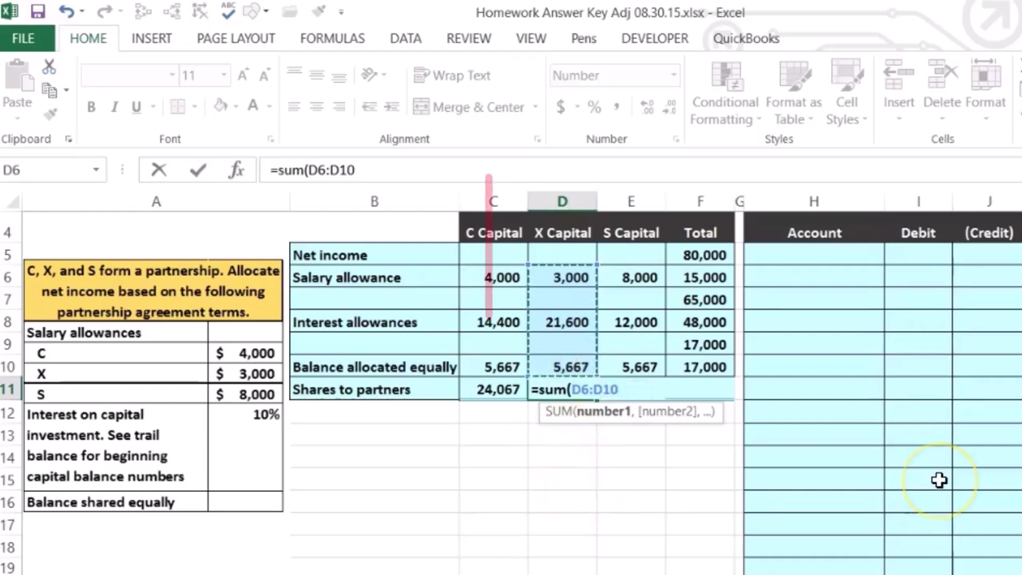
key(Return)
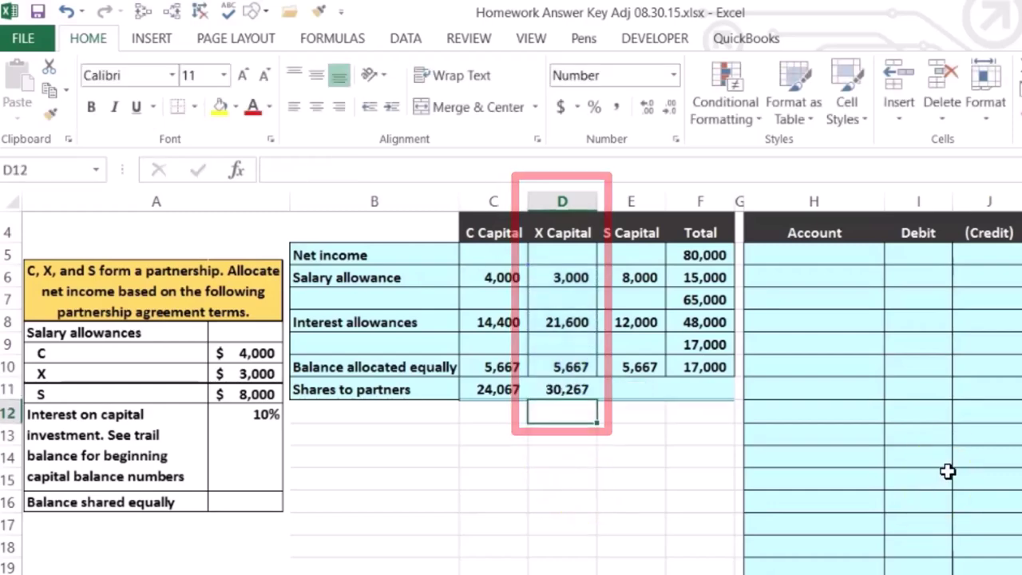
Step: Calculate S's total share of net income in E11 with a SUM of E6:E10
click(635, 390)
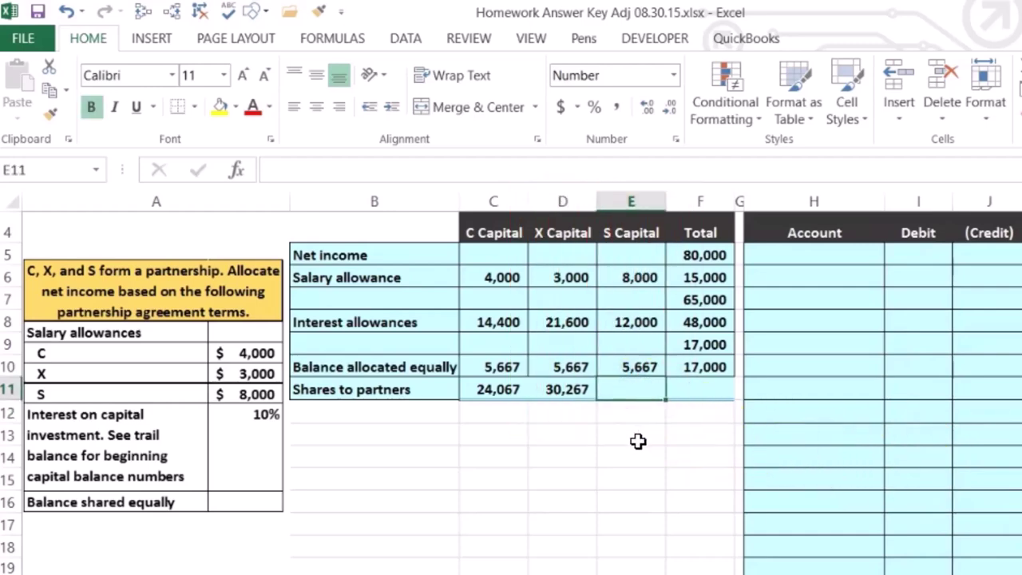
text(=sum()
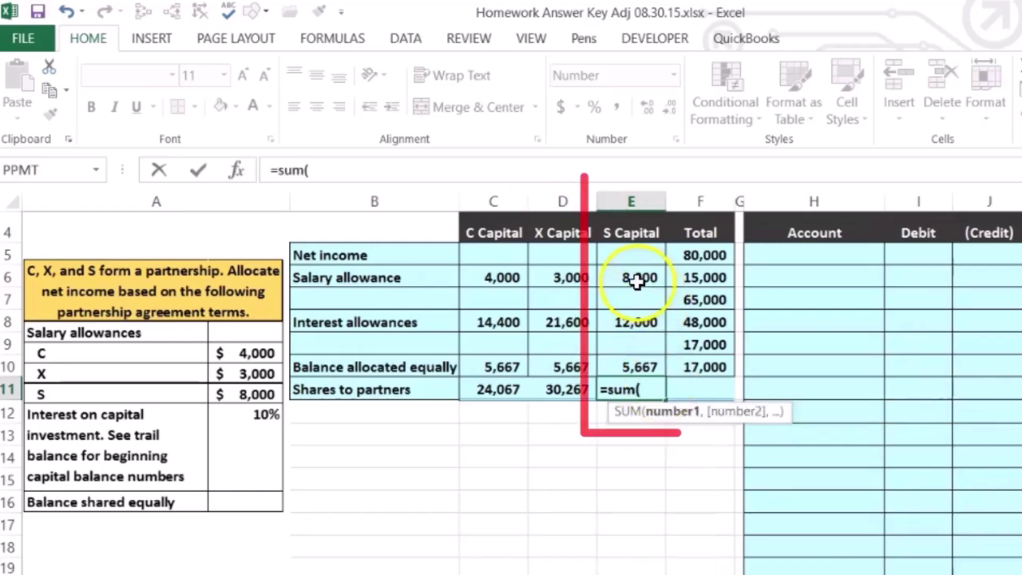
drag(642, 276, 641, 369)
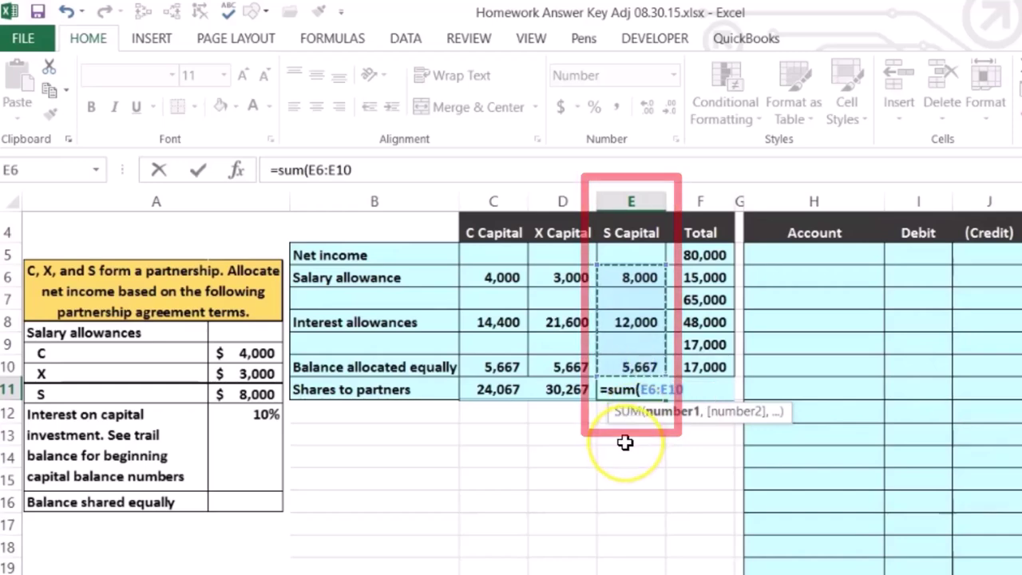
key(Return)
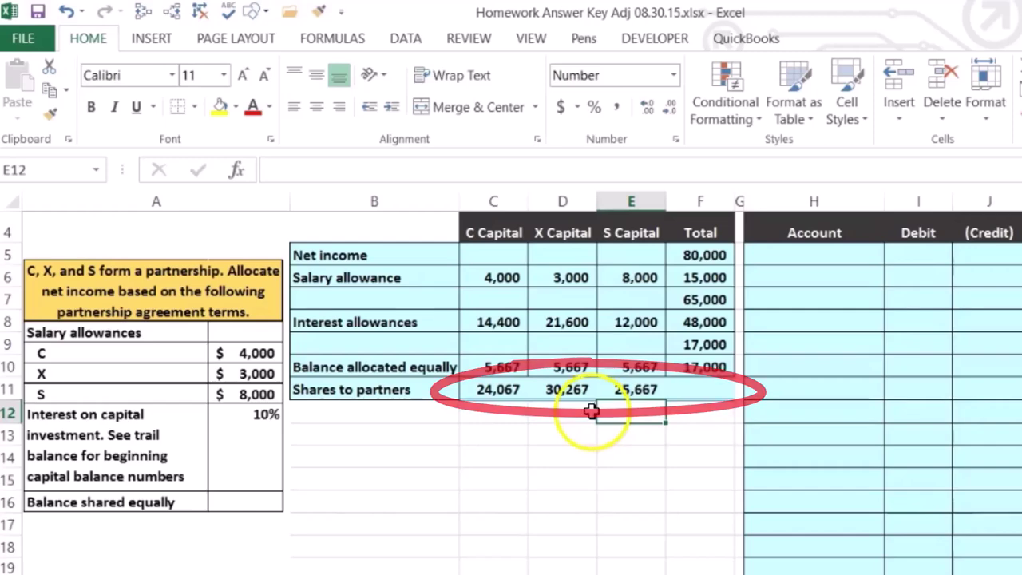
Step: Total the partners' shares in F11 with a SUM of C11:E11 for comparison with the net income in F5
click(703, 254)
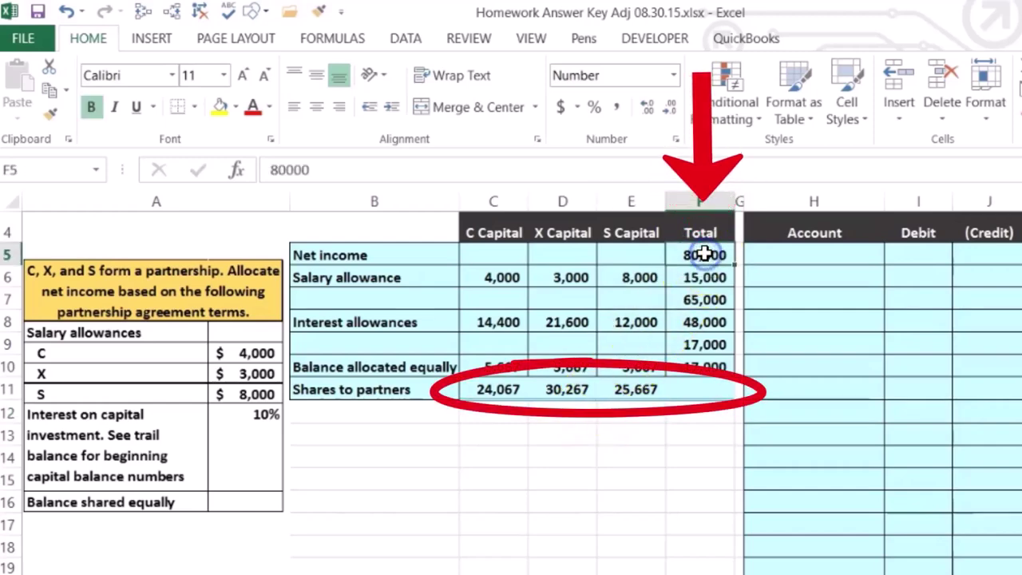
click(694, 384)
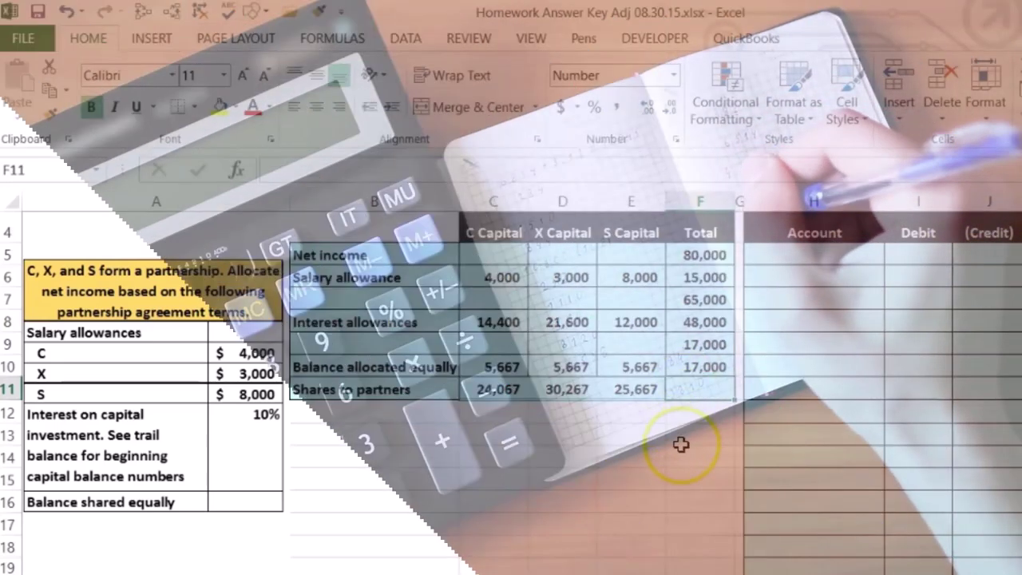
text(=)
text(m()
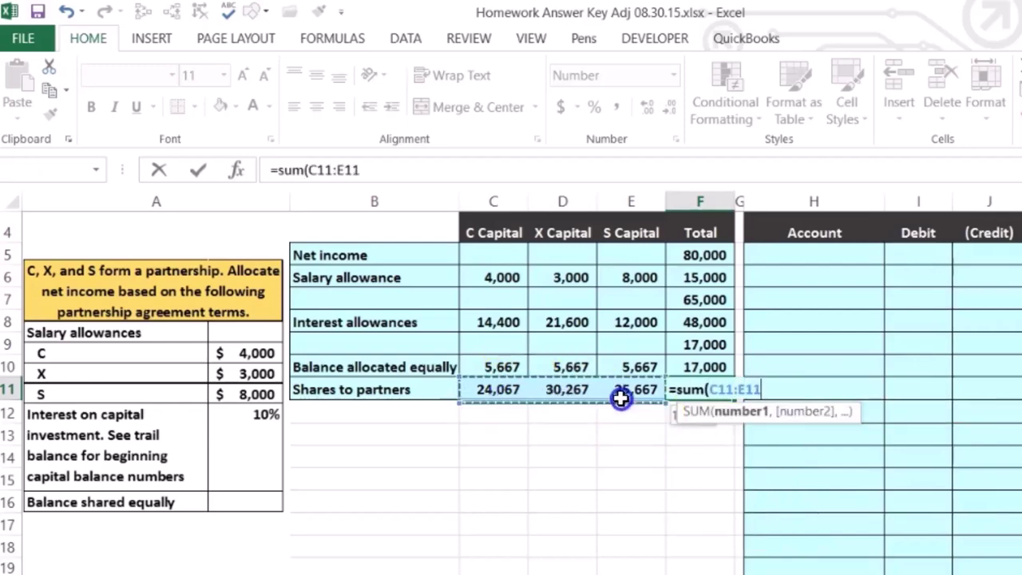
key(Return)
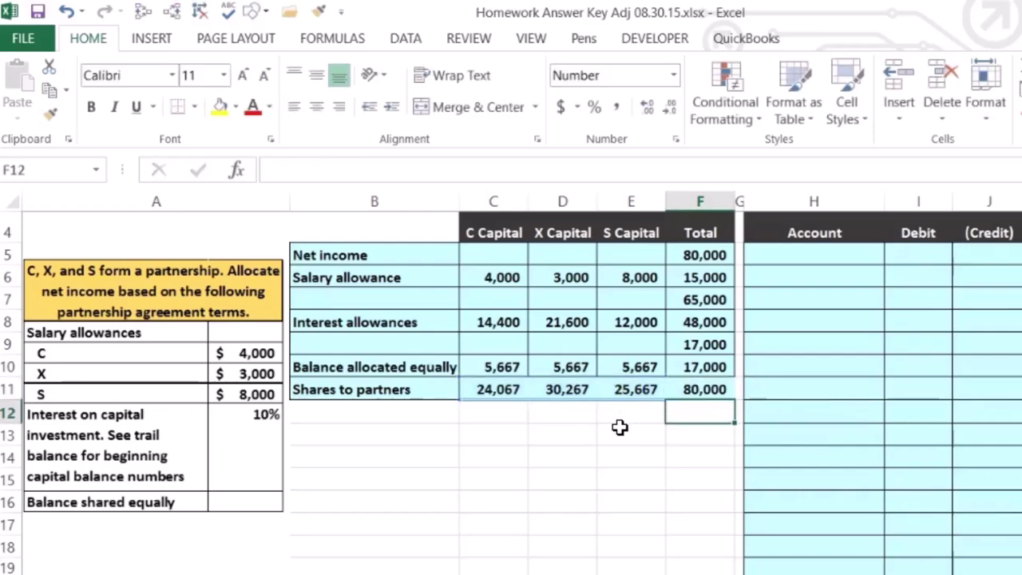
Step: Review the total in F11 and each partner's allocated share in the Shares to partners row
click(699, 391)
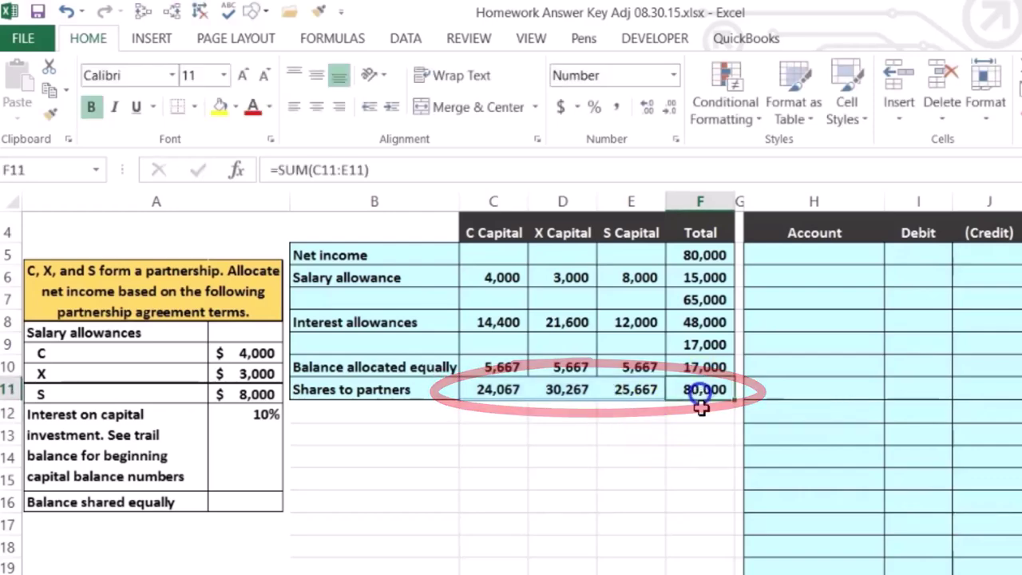
click(501, 422)
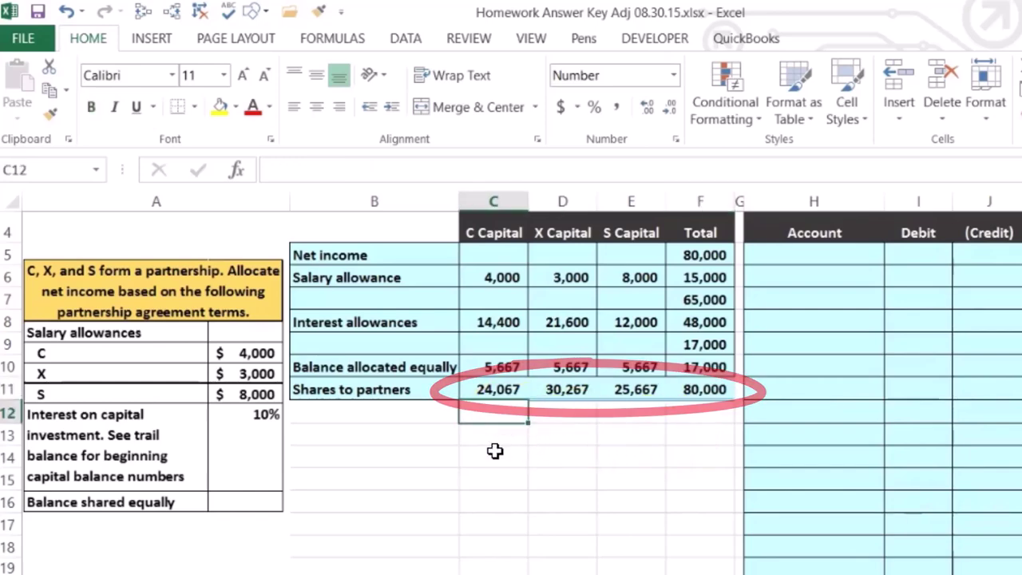
key(Right)
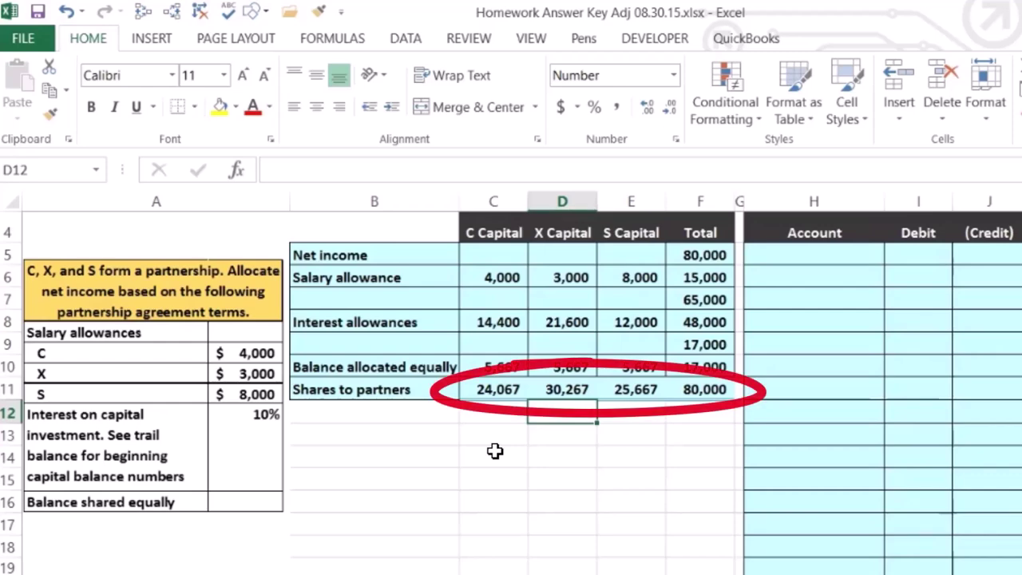
key(Right)
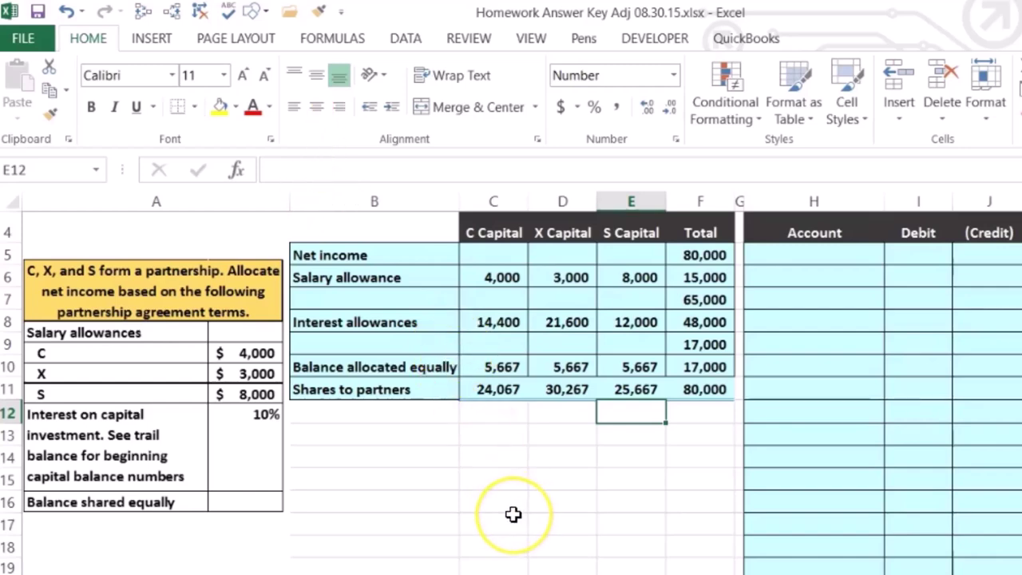
Step: Examine the trial balance beside the journal entry area, looking at the Income Summary account and the Sales row
key(Right)
key(Right)
key(Right)
key(Right)
key(Right)
key(Right)
key(Right)
key(Right)
key(Right)
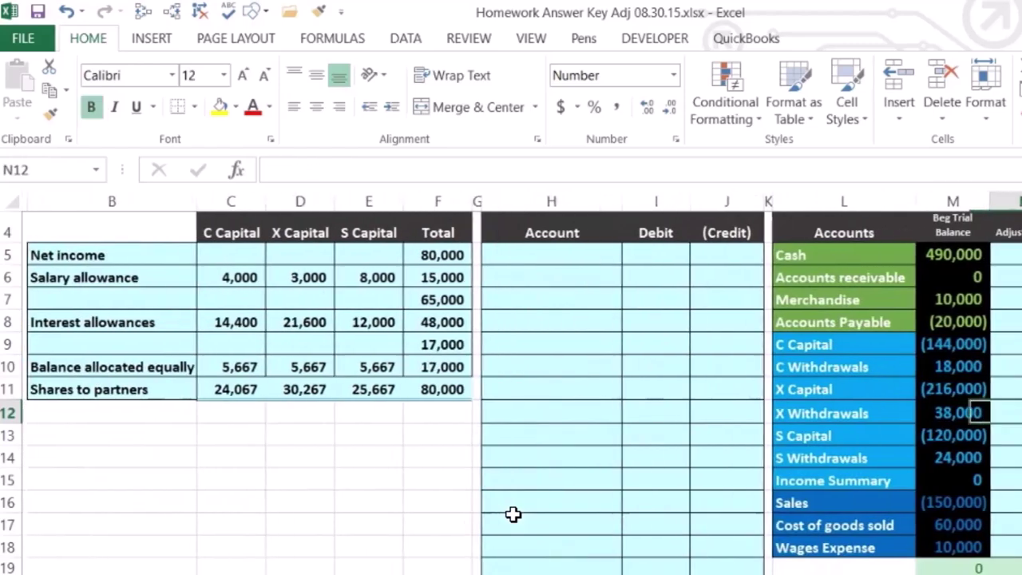
key(Right)
key(Right)
key(Right)
key(Right)
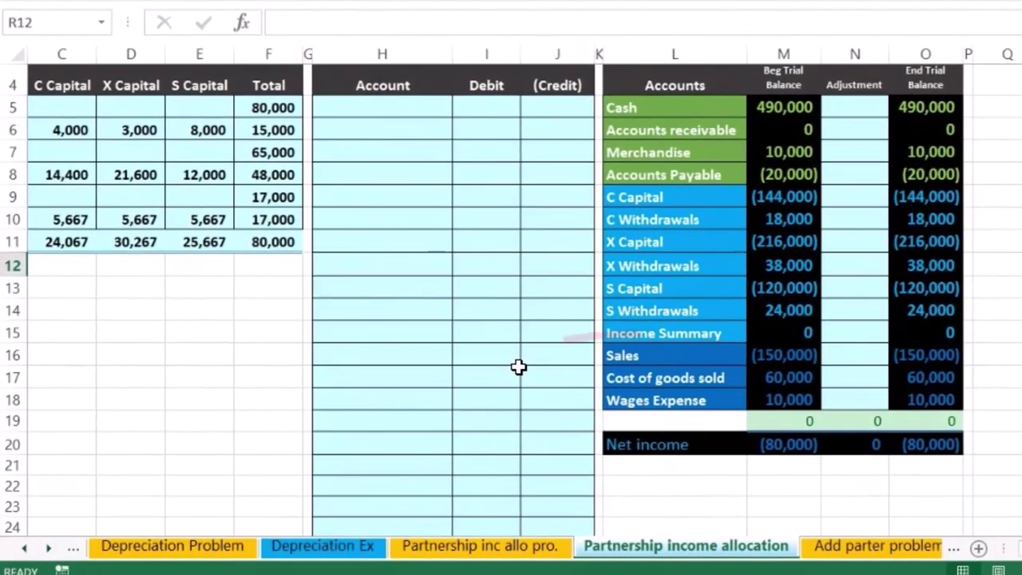
drag(615, 361, 625, 338)
click(625, 334)
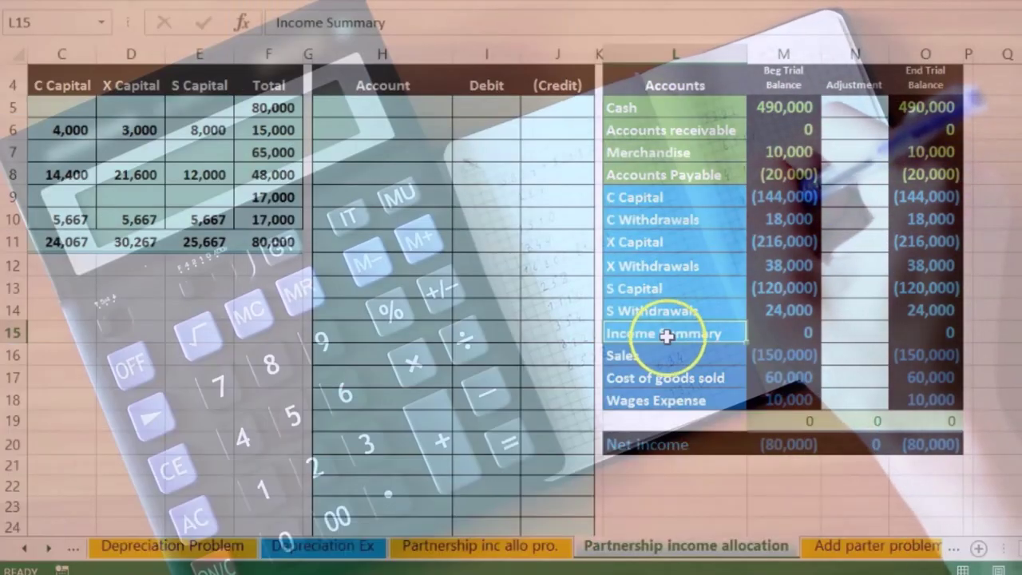
click(650, 358)
drag(661, 355, 895, 360)
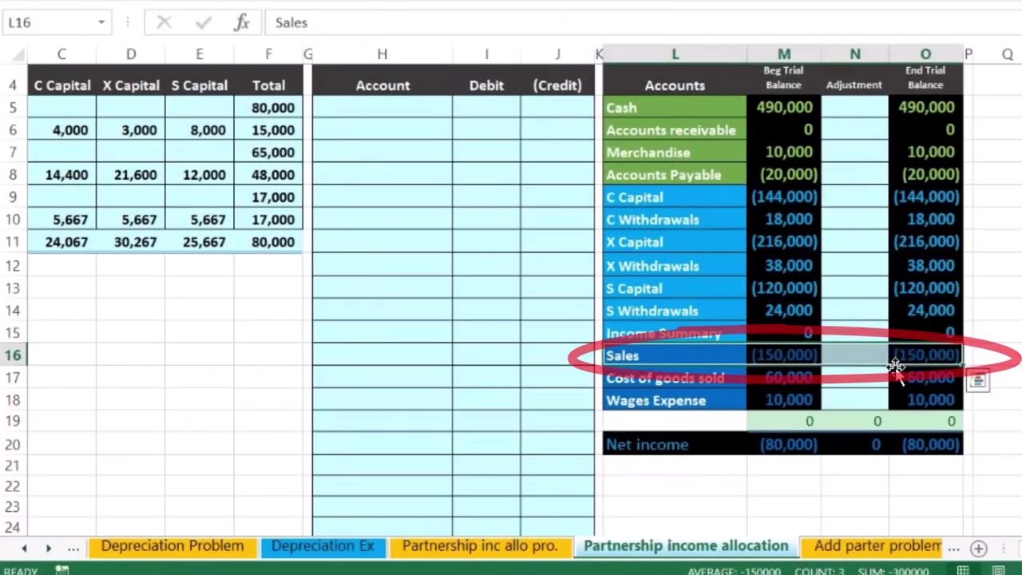